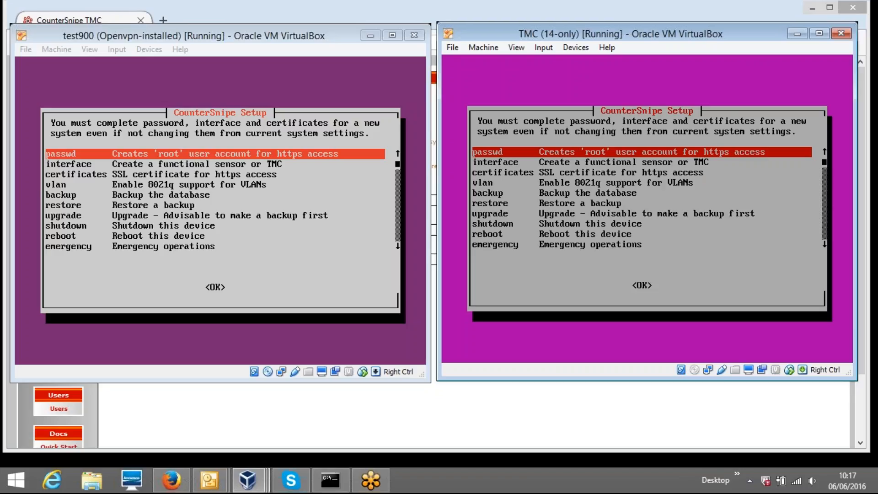
Step: On the test900 virtual machine, review the aps, apd and tmc choices in the interface setup and return to the main menu
key("alt+Tab")
key("Down")
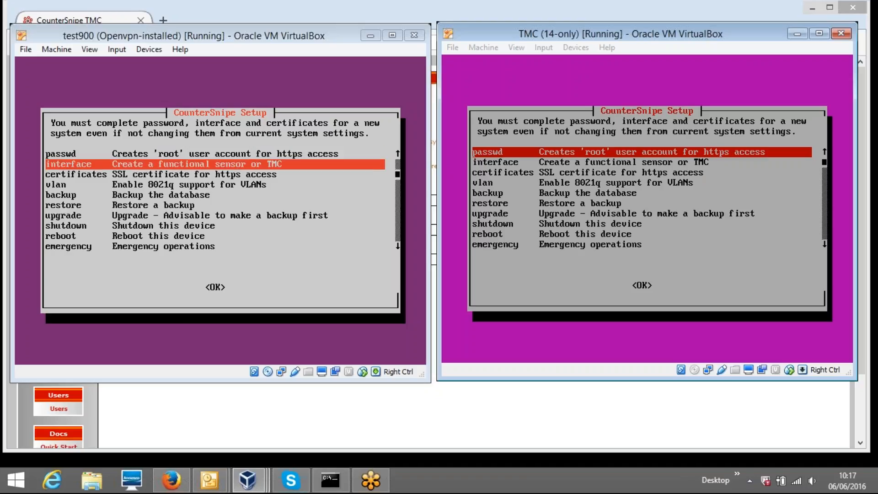
key("Up")
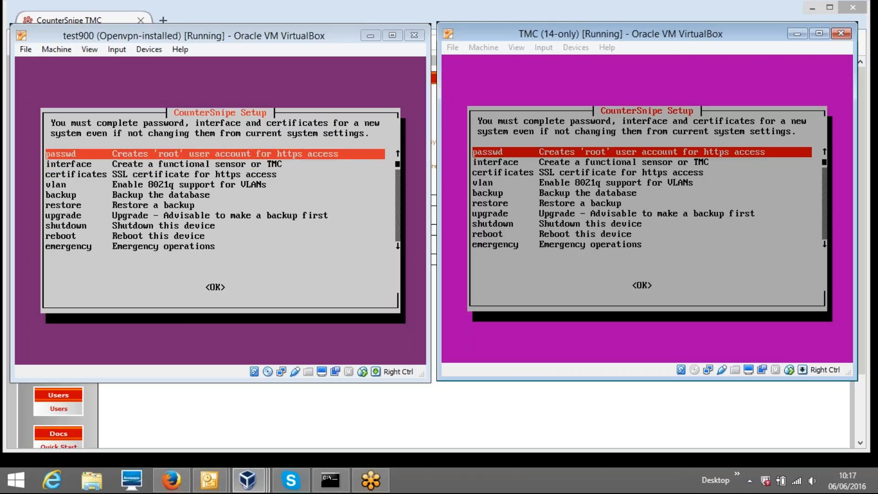
key("Down")
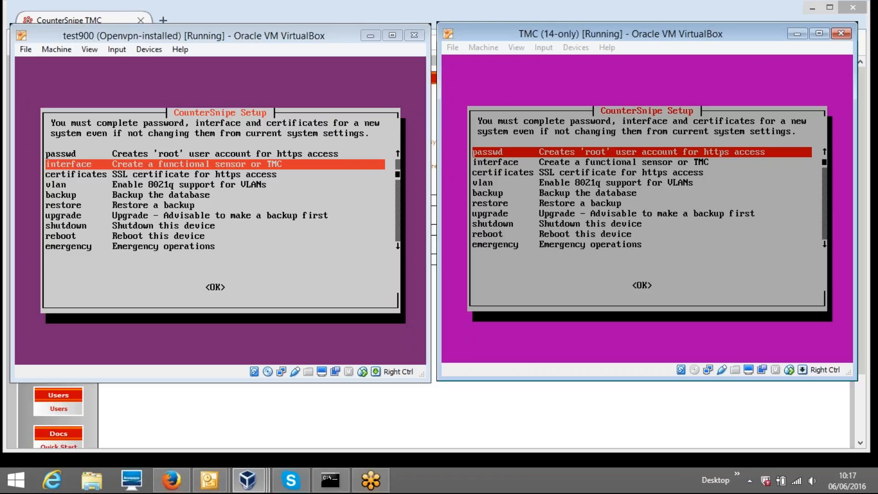
key("Return")
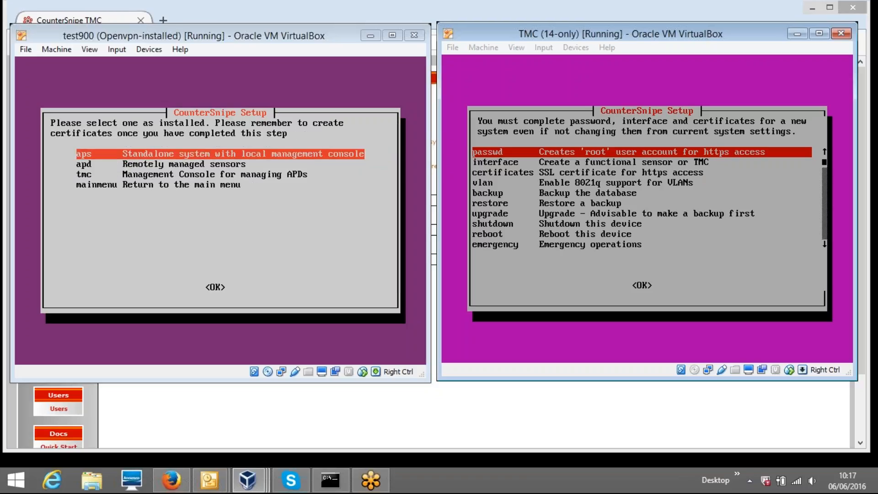
key("Down")
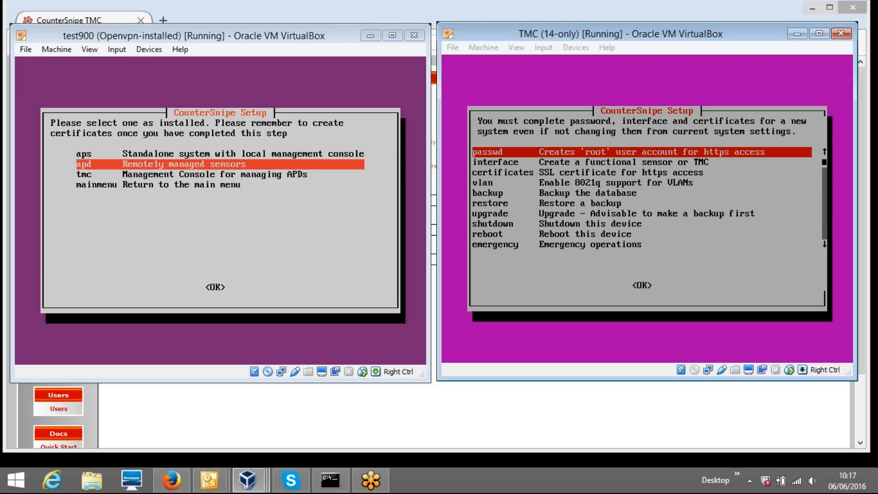
key("Down")
key("Down")
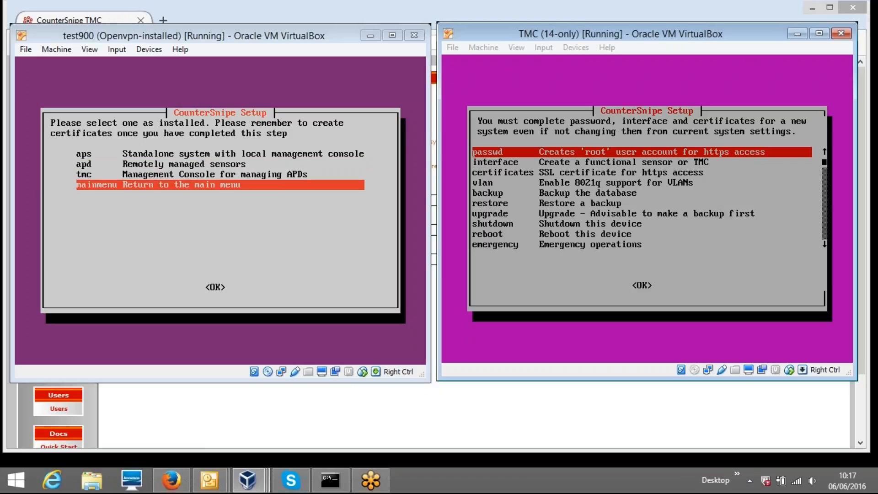
key("Up")
key("Up")
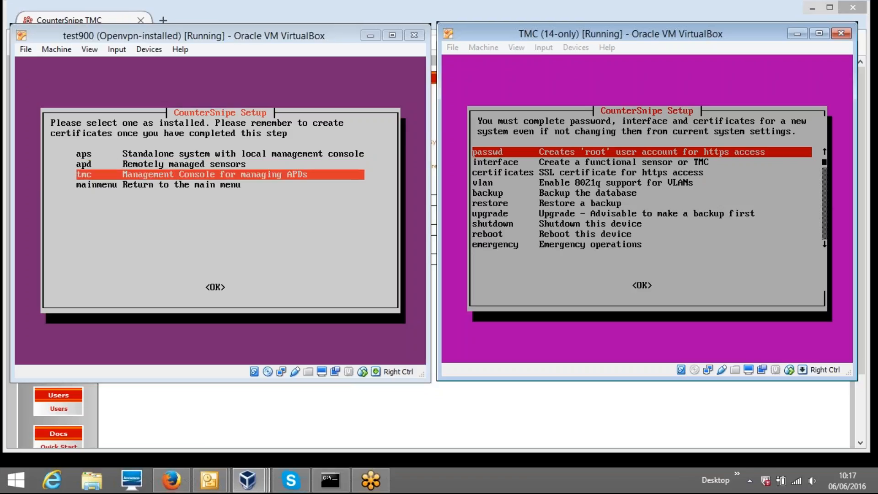
key("Down")
key("Down")
key("Return")
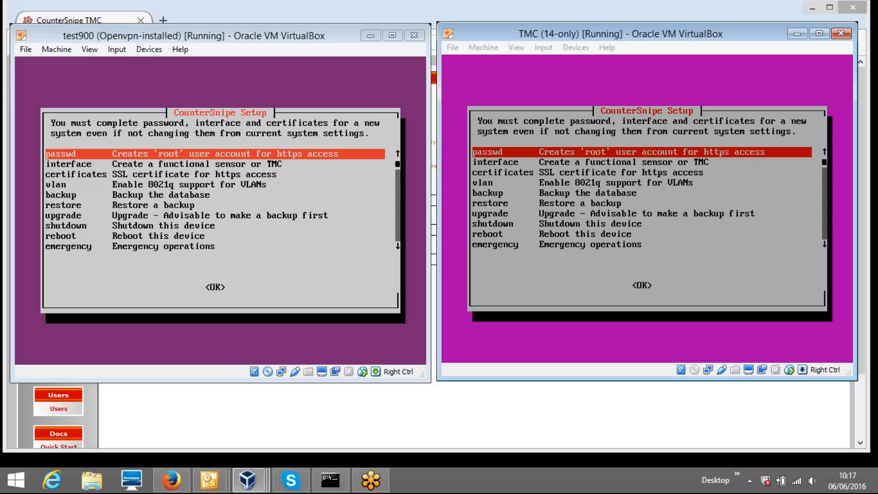
Step: Switch to the TMC virtual machine, review its interface setup choices up to tmc, and return to the main menu
key("alt+Tab")
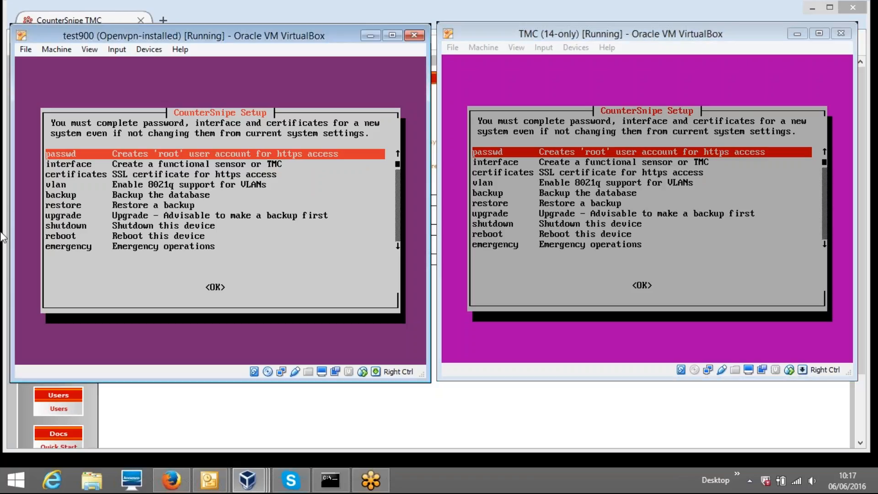
left_click(0, 139)
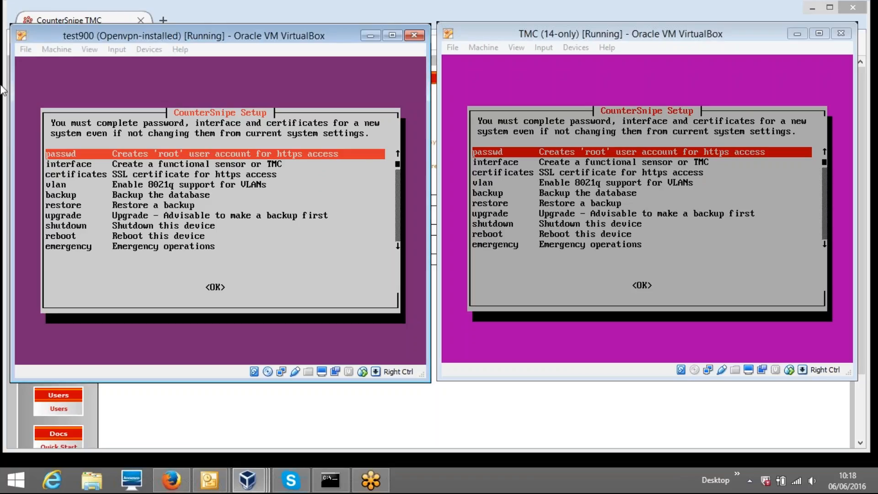
left_click(436, 35)
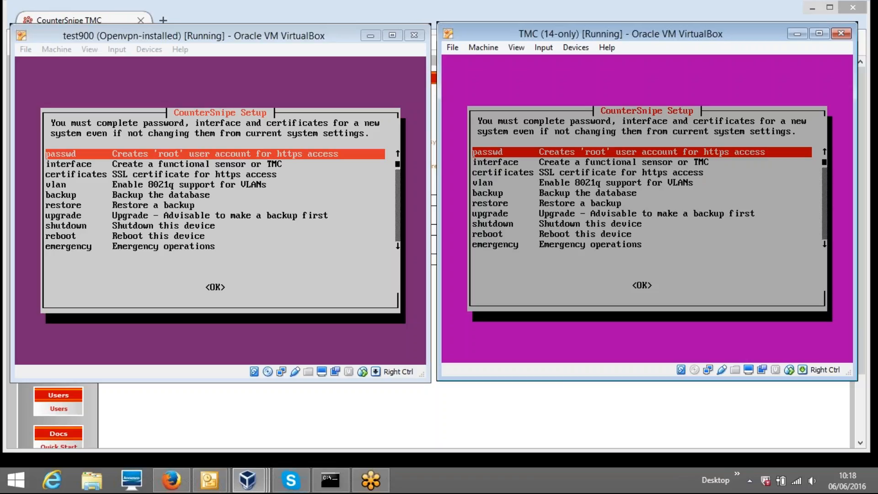
key("Down")
key("Return")
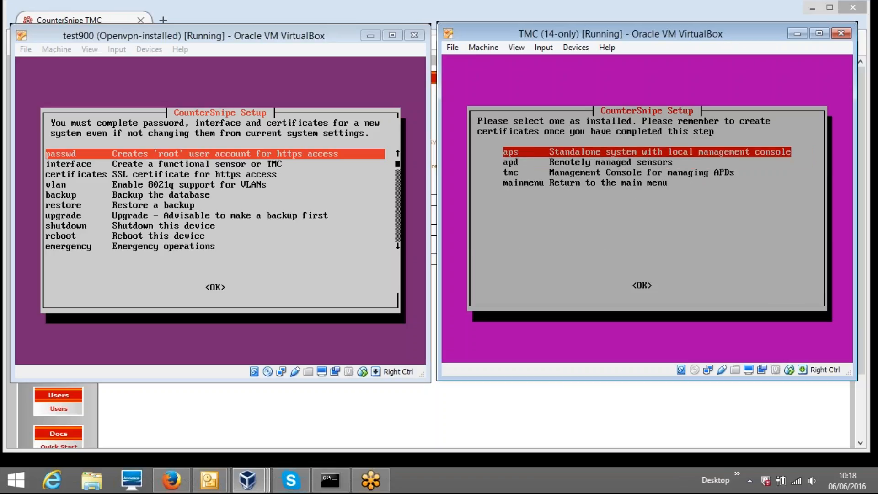
key("Down")
key("Down")
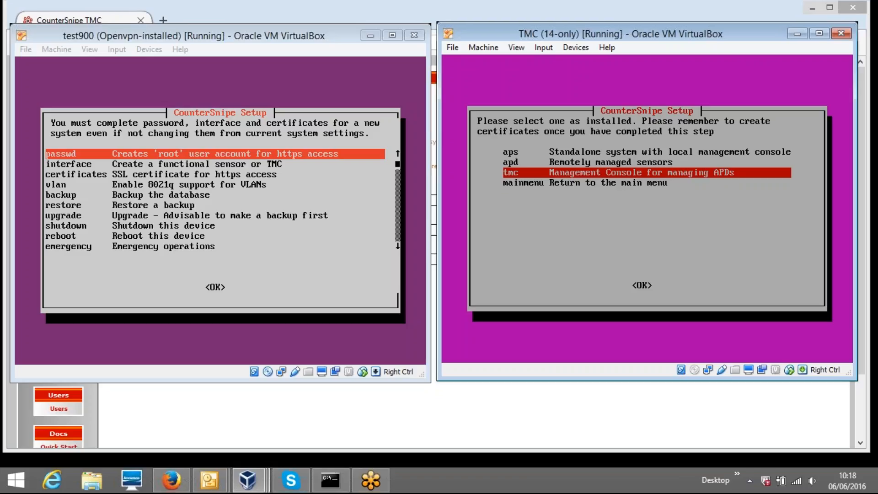
key("Down")
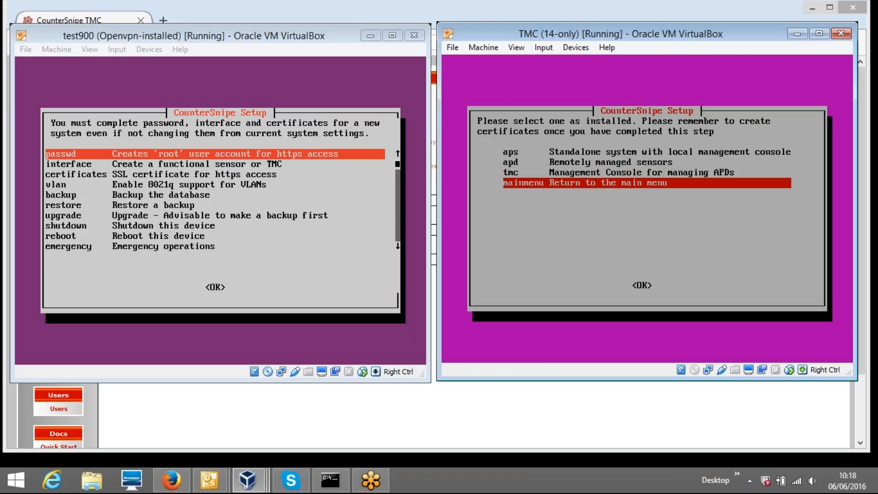
key("Return")
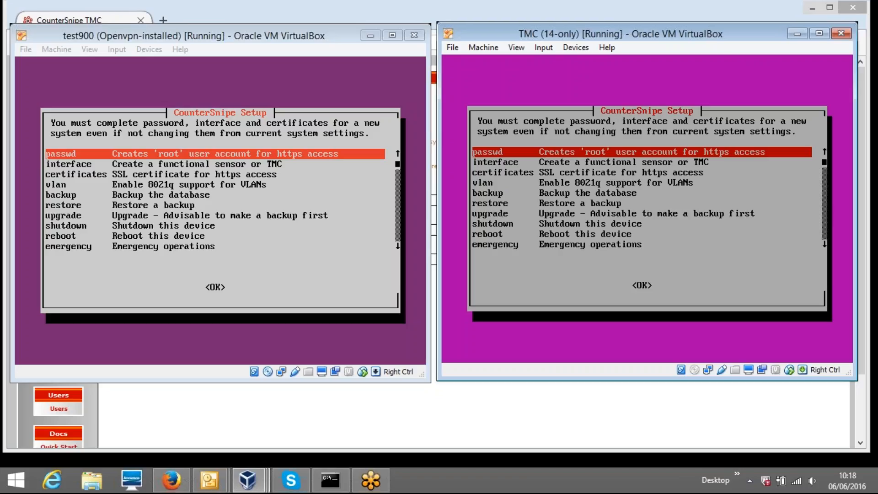
Step: Launch a shell from the emergency operations of the TMC virtual machine
key("Down")
key("Down")
key("Down")
key("Down")
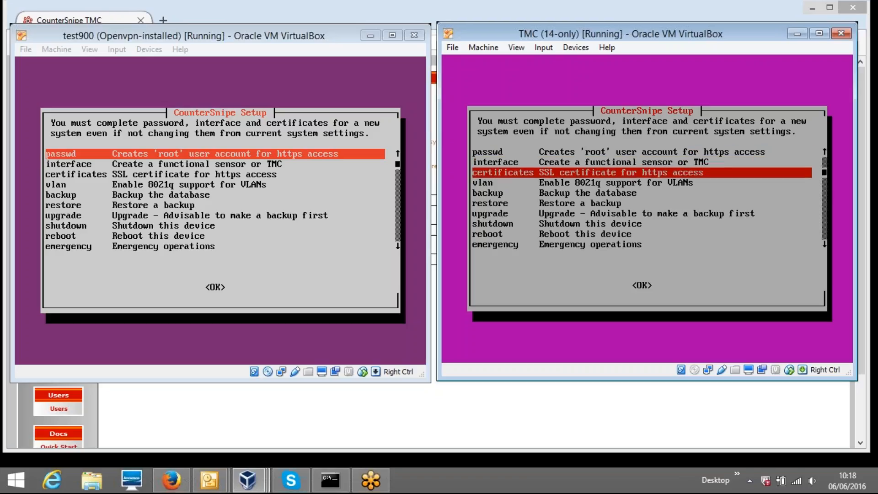
key("Down")
key("Down")
key("Down")
key("Down")
key("Down")
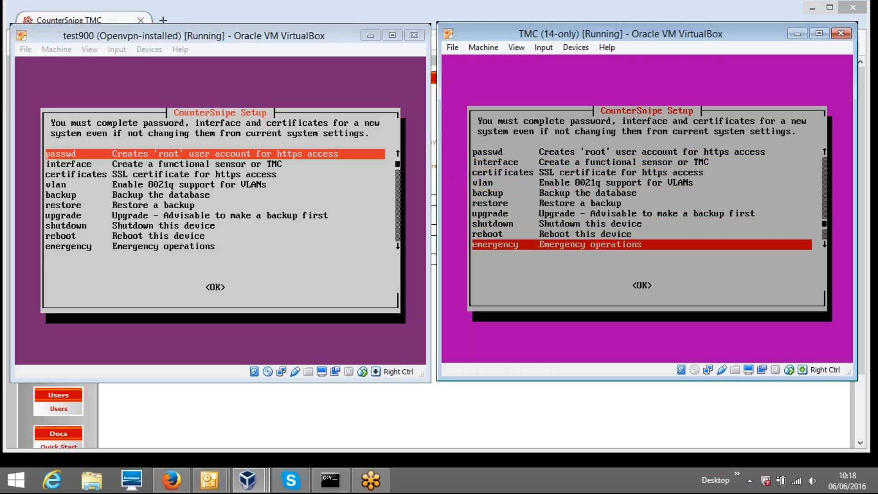
key("Return")
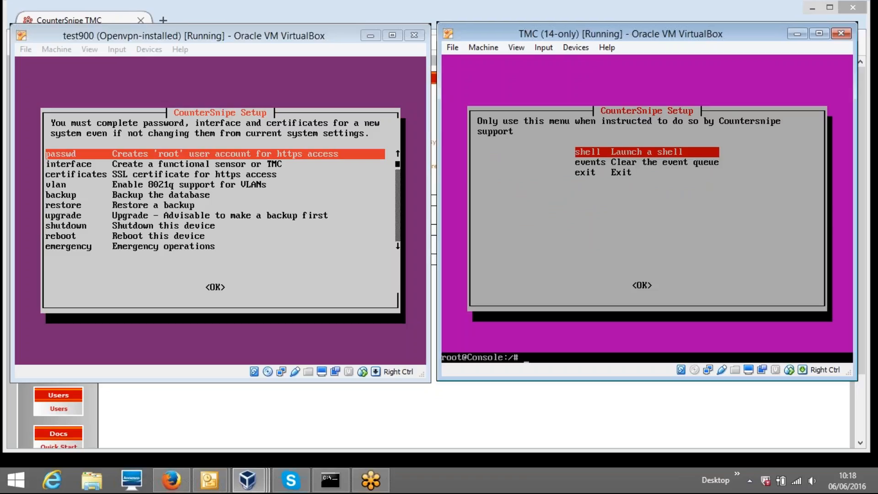
Step: Test the connection to the sensor by pinging 192.168.0.99 from the TMC shell, and stop the ping
type("ping 192.168.0.99")
key("Return")
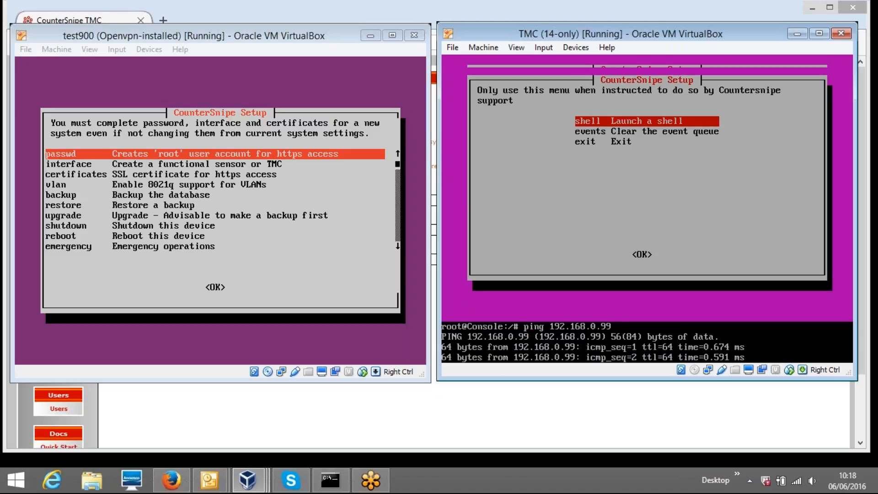
key("ctrl+c")
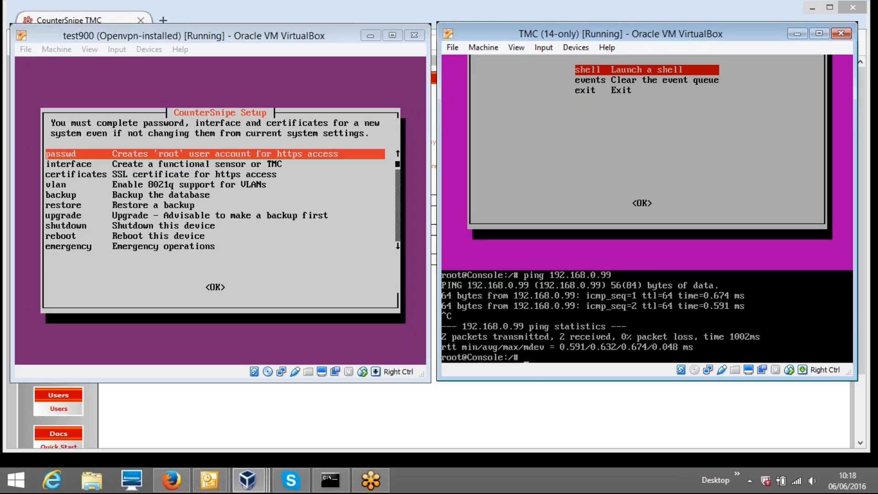
Step: List the TMC's network interfaces with ifconfig and return to the setup menu with apdsetup
type("ifconfig")
key("Return")
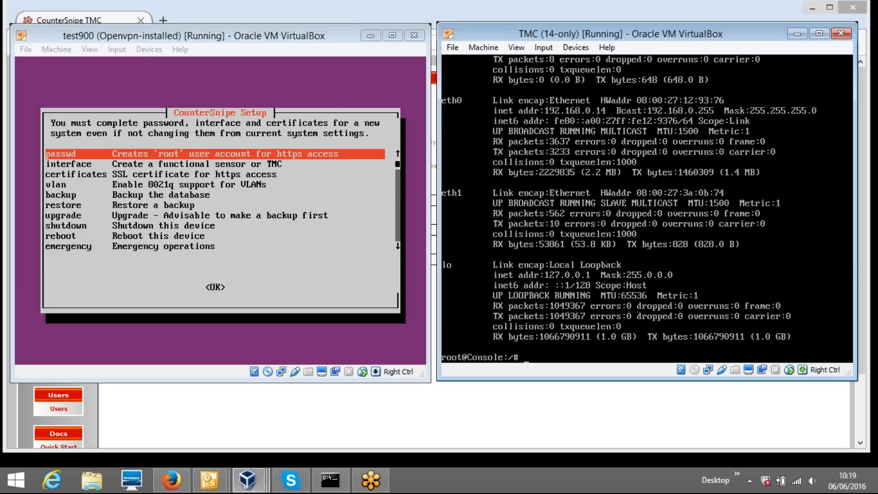
type("apdsetup")
key("Return")
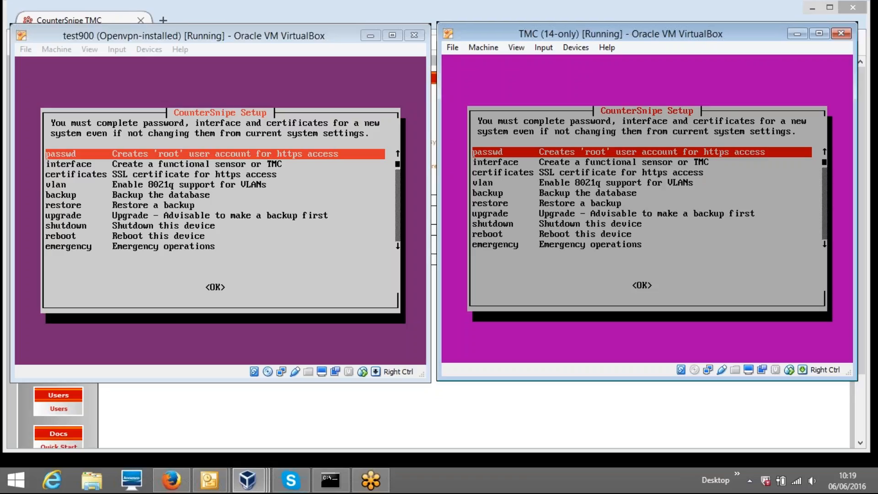
Step: Minimise both virtual machine windows, open the dashboard in the TMC web console, and highlight the console's base address
left_click(370, 35)
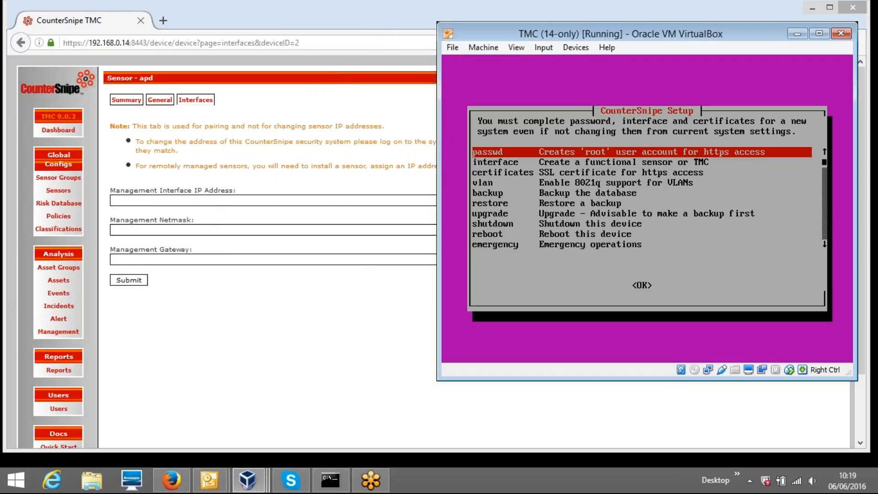
left_click(801, 30)
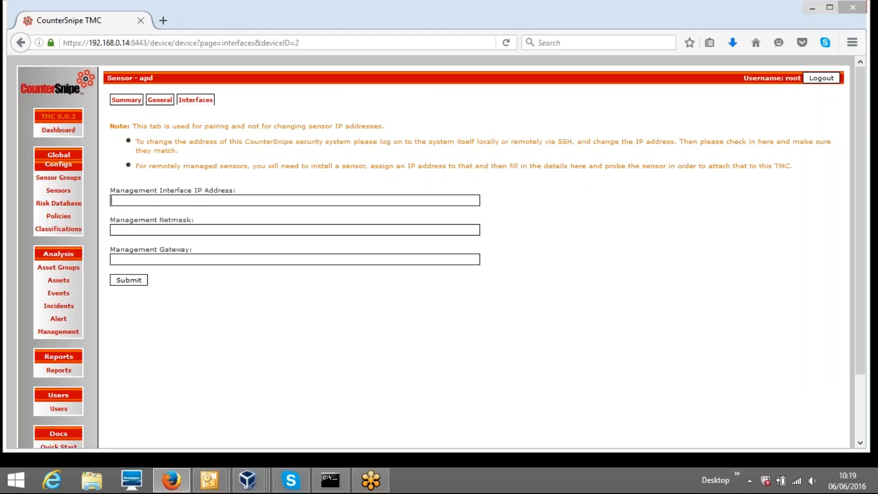
left_click(53, 131)
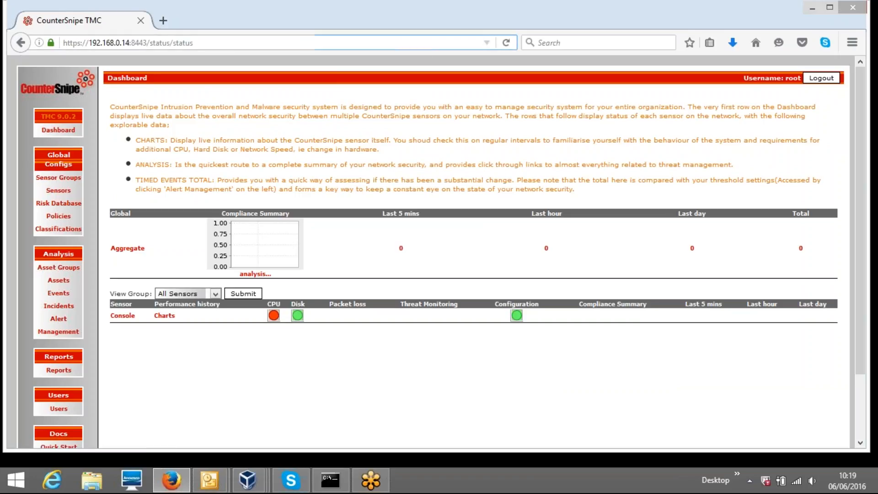
left_click_drag(63, 43, 148, 41)
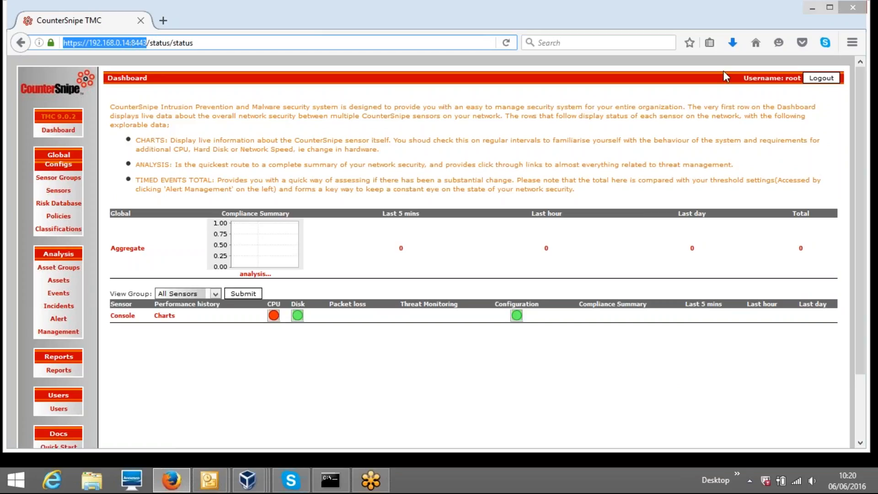
Step: Log out of the TMC web console, log back in as root with the account password, and dismiss the offer to remember the login
left_click(819, 78)
left_click(215, 90)
type("root")
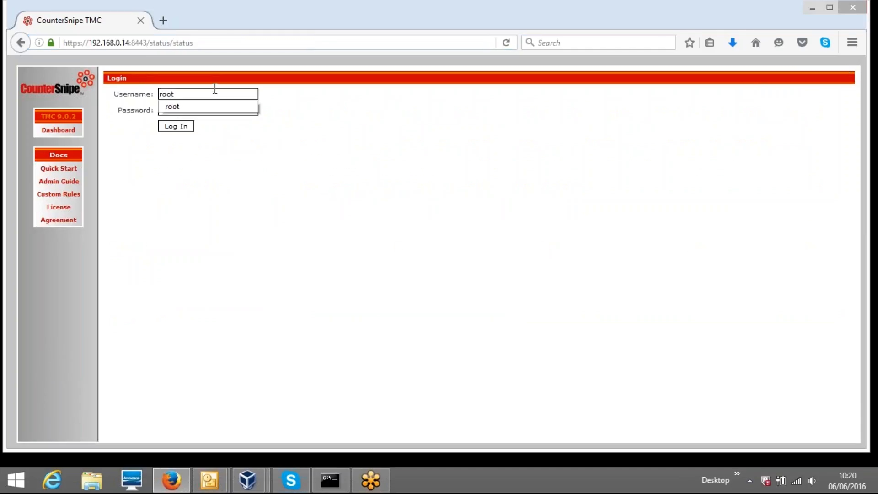
key("Tab")
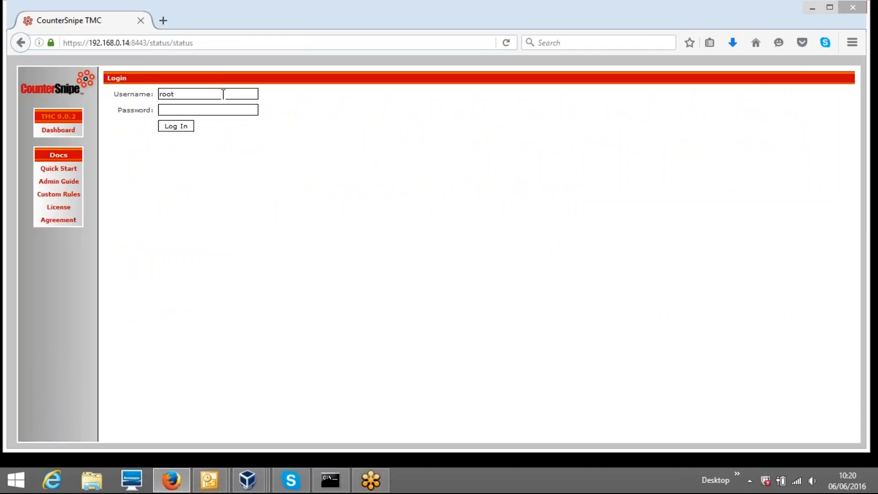
mouse_move(246, 479)
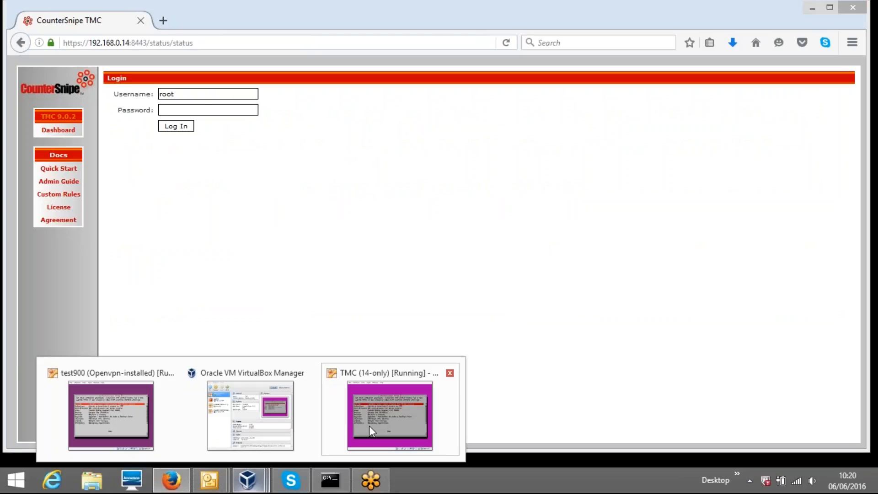
left_click(369, 426)
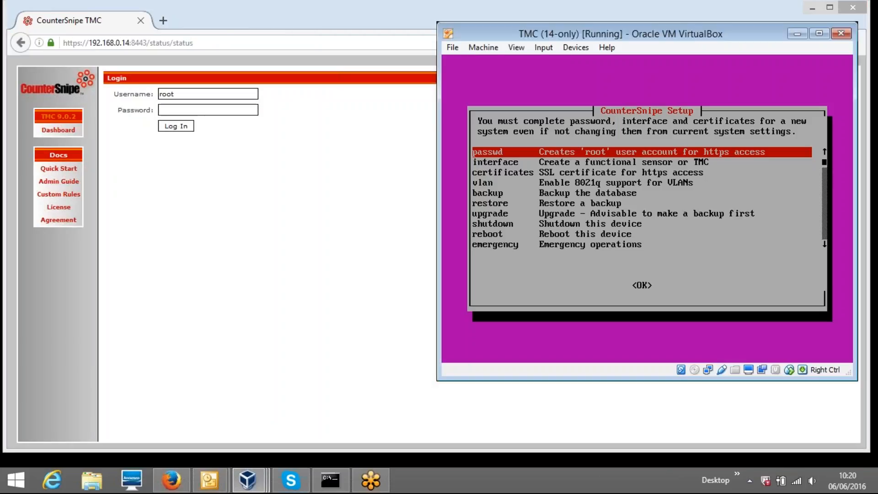
left_click(797, 34)
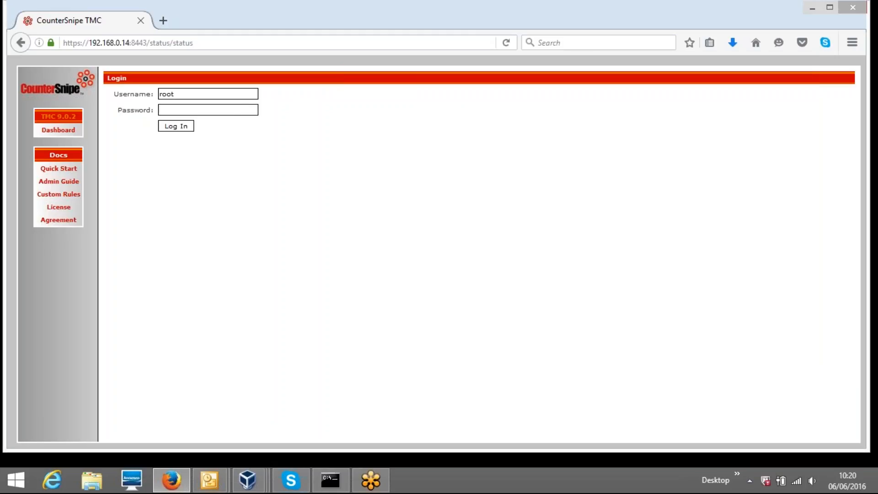
type("•••••••")
key("Return")
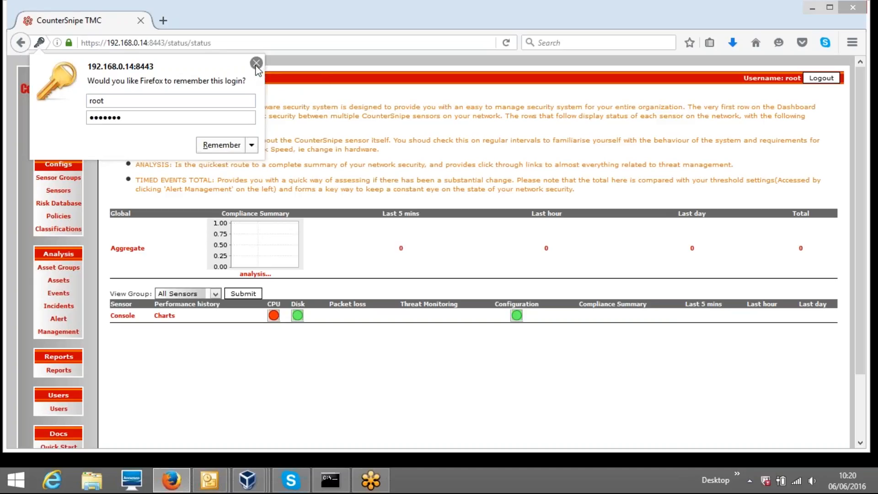
left_click(256, 63)
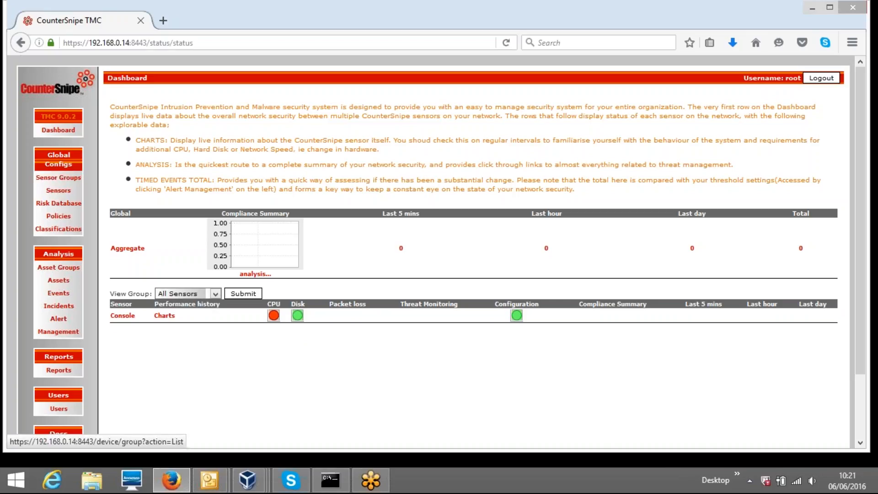
Step: Open the Default Group from the sensor groups list
left_click(58, 177)
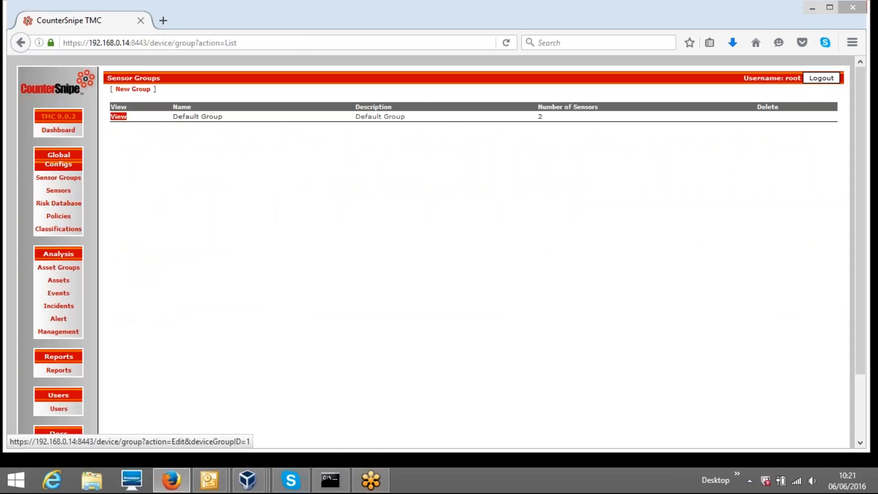
left_click(119, 116)
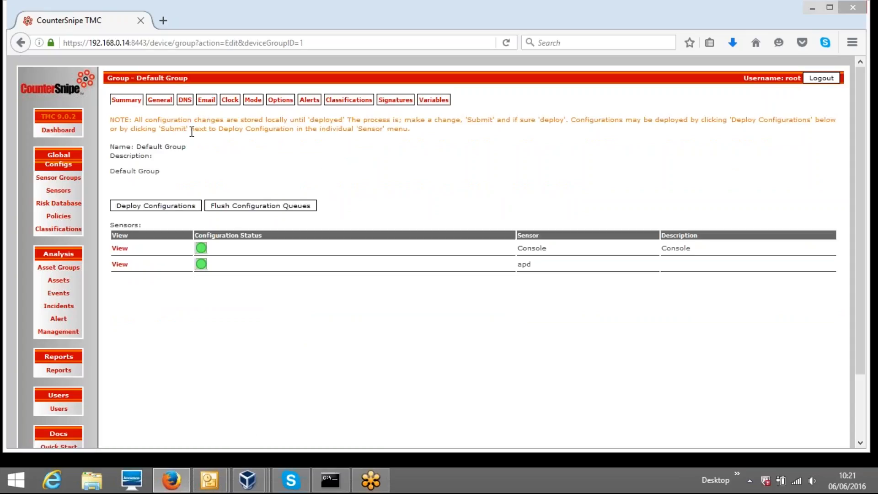
Step: Submit the Default Group's DNS settings with 192.168.0.1 as the DNS server and return to the group summary
left_click(185, 99)
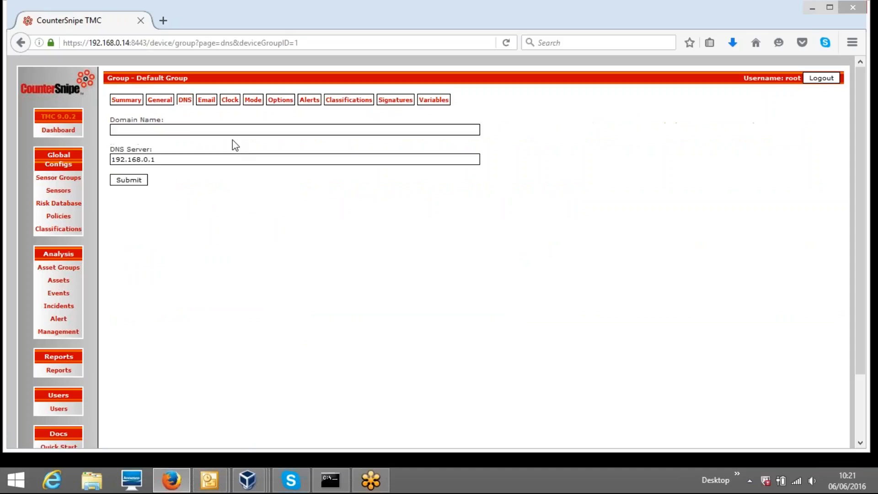
left_click(224, 159)
left_click(113, 158)
left_click_drag(112, 159, 170, 160)
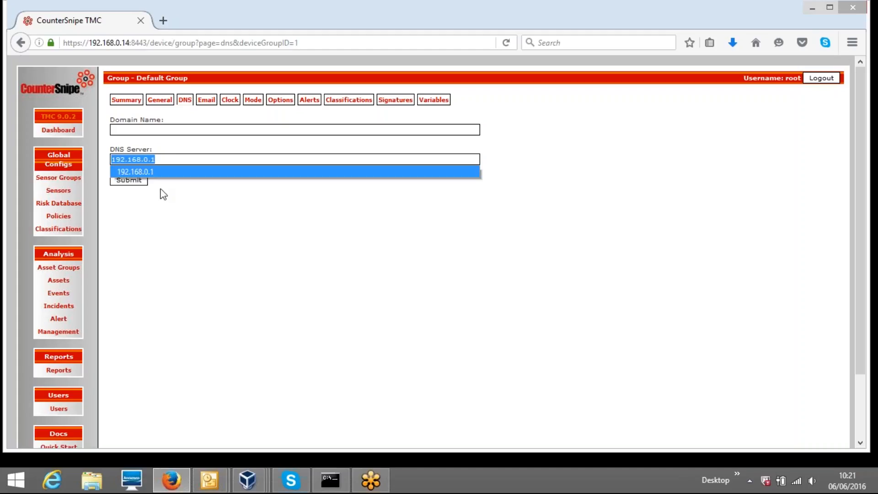
left_click(130, 183)
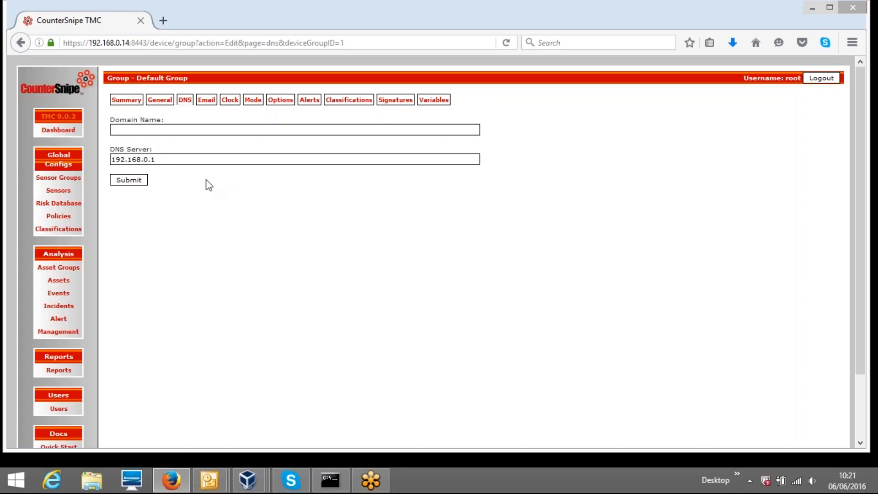
left_click(124, 102)
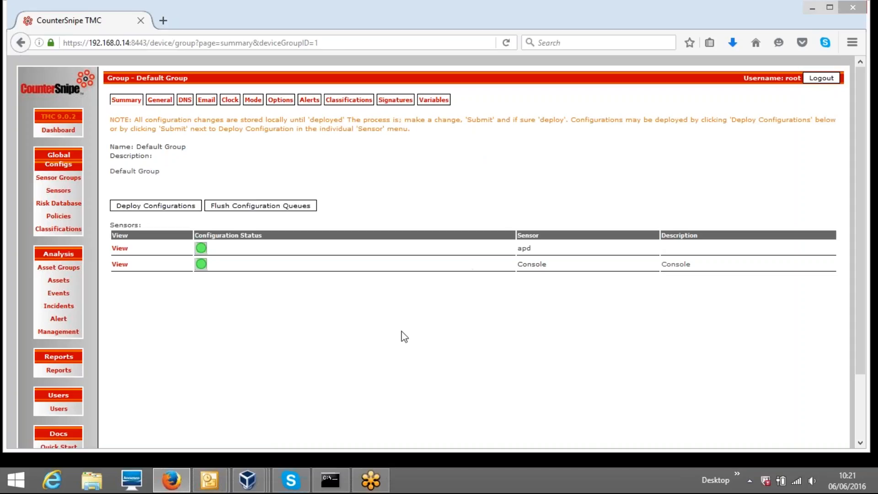
Step: Open the dashboard to review the listed sensors, then briefly bring up and minimise the test900 virtual machine window
left_click(55, 131)
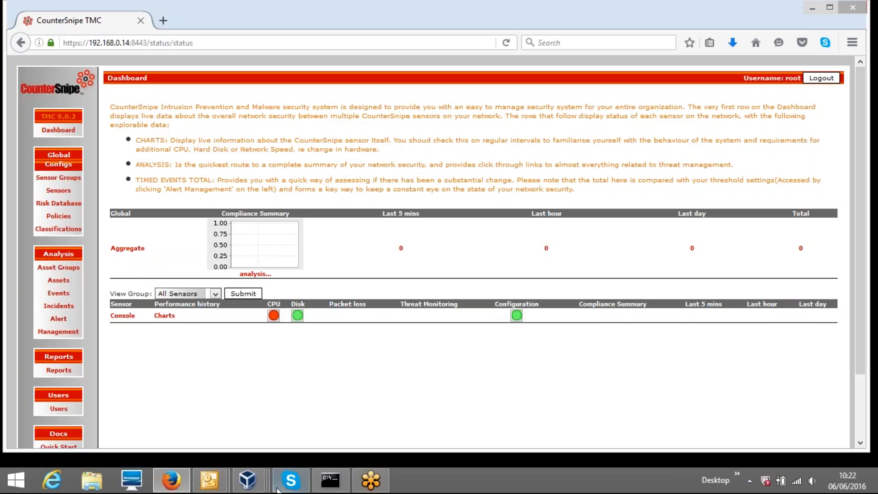
mouse_move(249, 480)
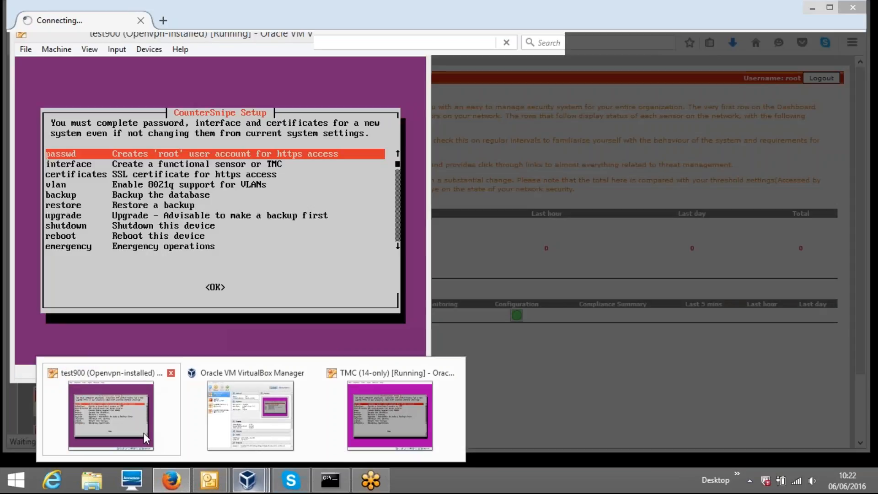
left_click(144, 432)
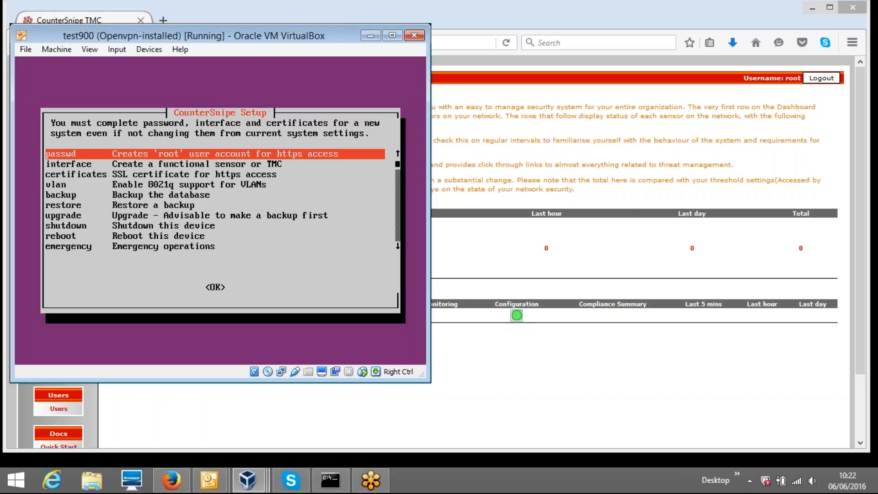
left_click(369, 34)
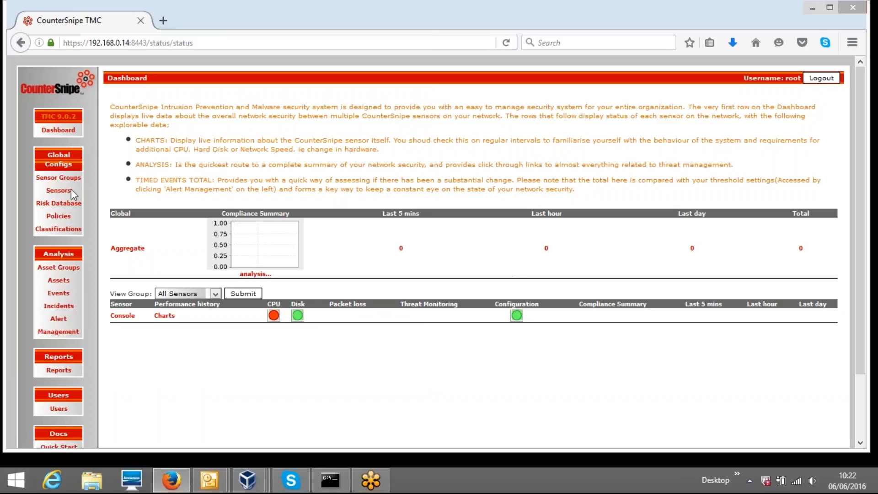
Step: Delete the existing apd sensor from the TMC's sensor list and create a new sensor named apd in the Default Group
left_click(54, 192)
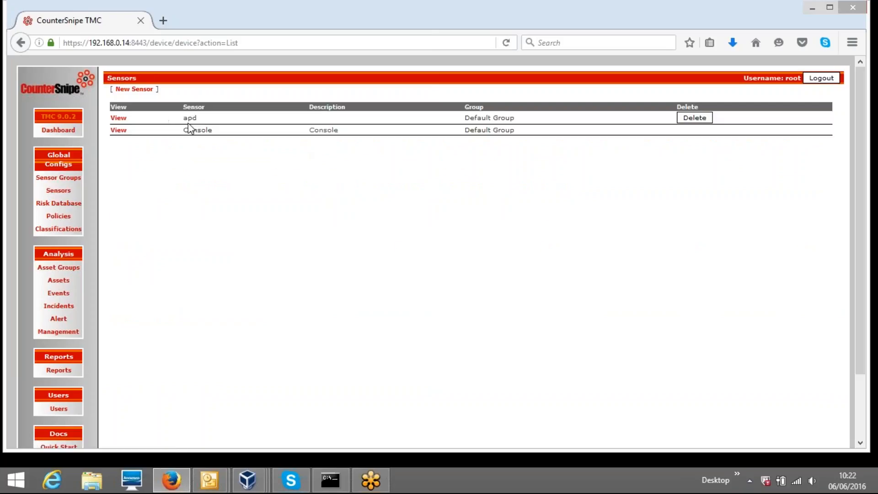
left_click(695, 118)
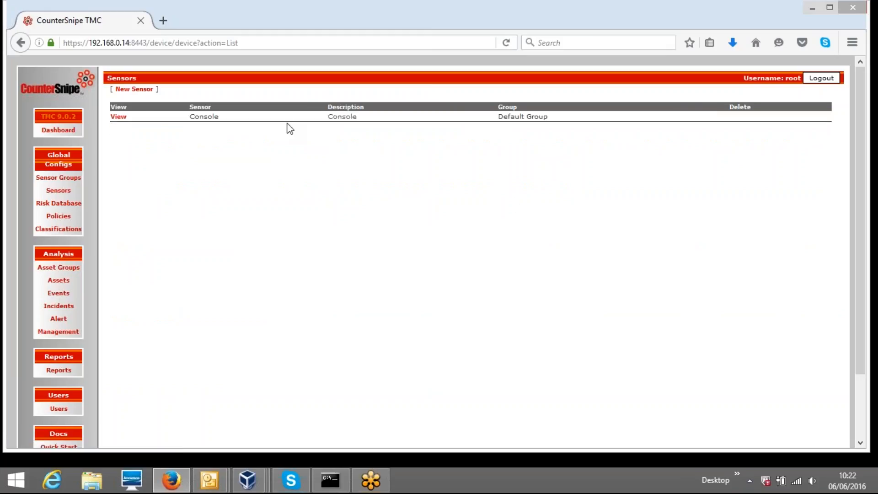
left_click(136, 89)
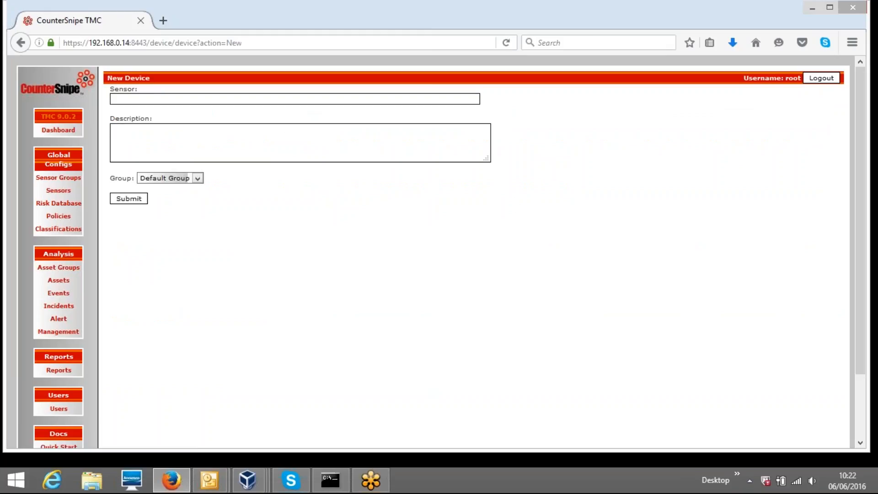
left_click(162, 99)
type("apd")
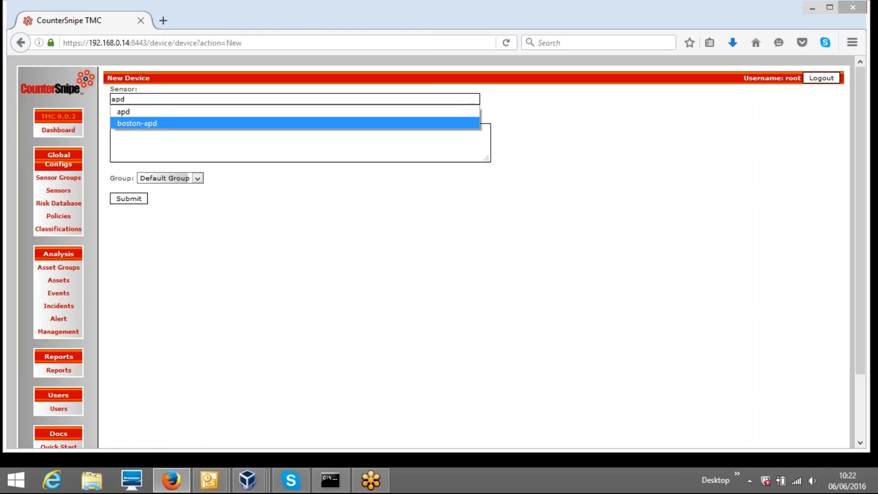
left_click(129, 199)
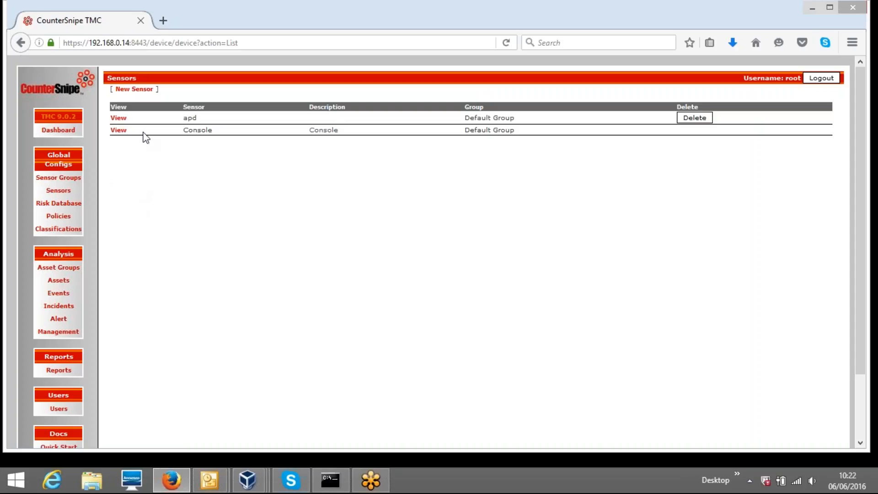
Step: Review the new apd sensor's summary and general settings and return to the sensors list
left_click(118, 119)
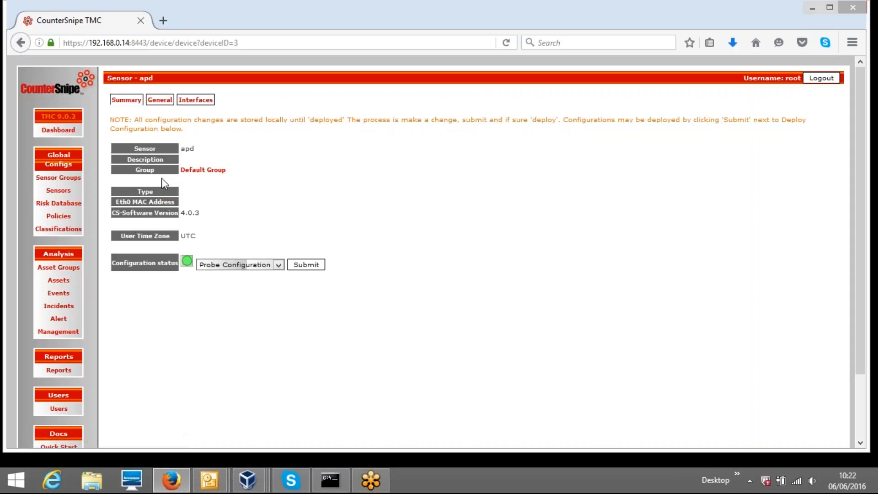
left_click(155, 102)
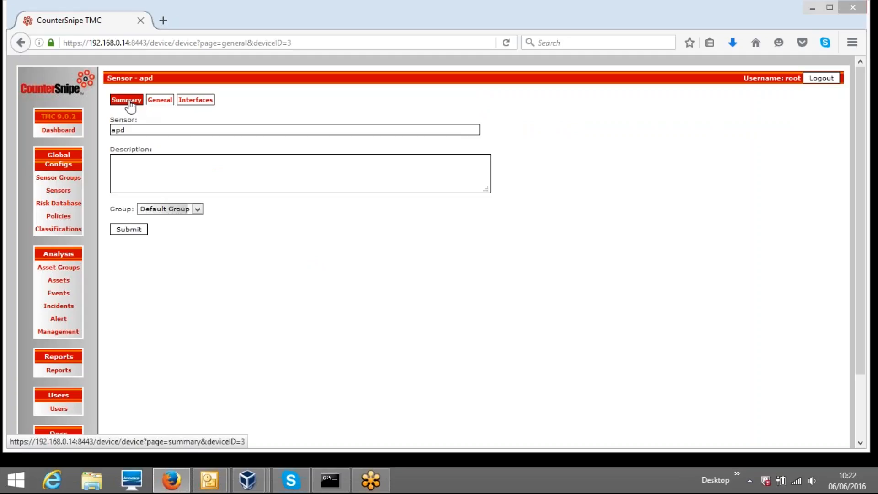
left_click(58, 190)
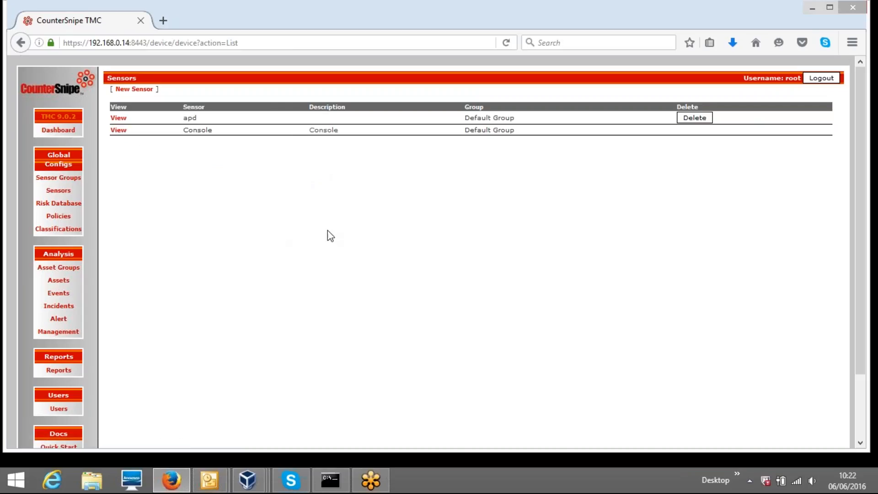
Step: Set the apd sensor's management IP address to 192.168.0.99, netmask to 255.255.255.0 and gateway to 192.168.0.1, submit, and return to its summary
left_click(119, 118)
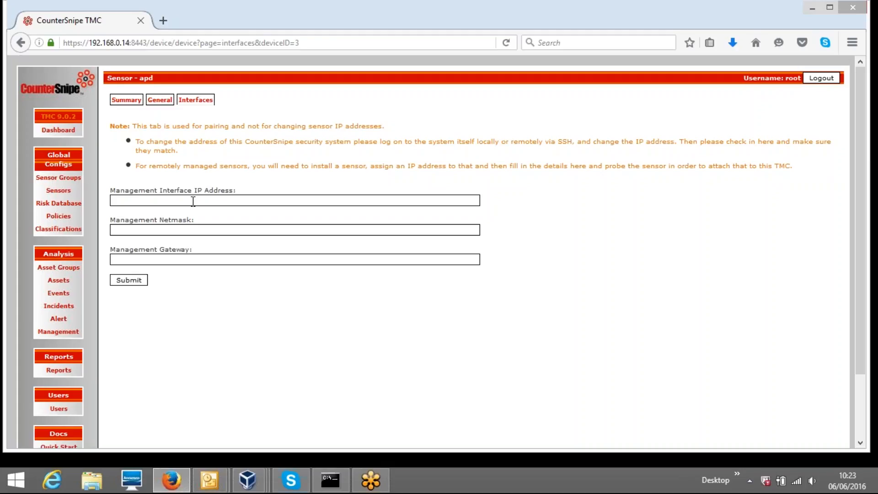
type("192")
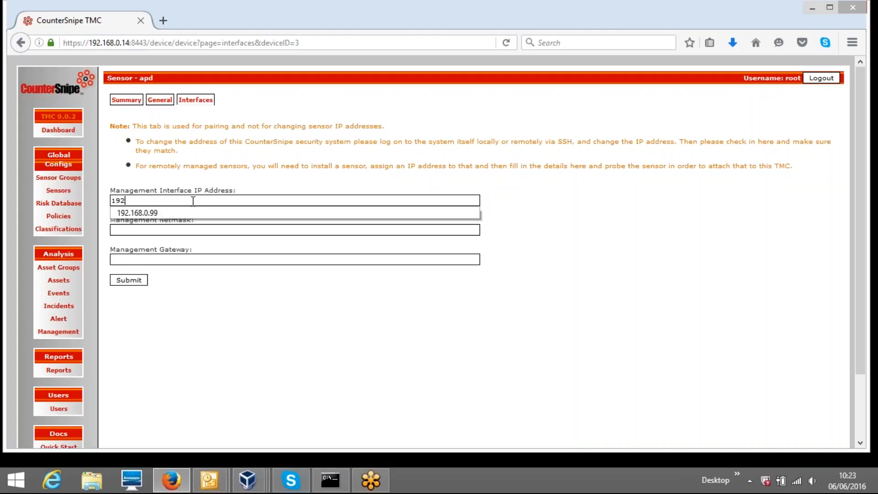
key("Down")
key("Tab")
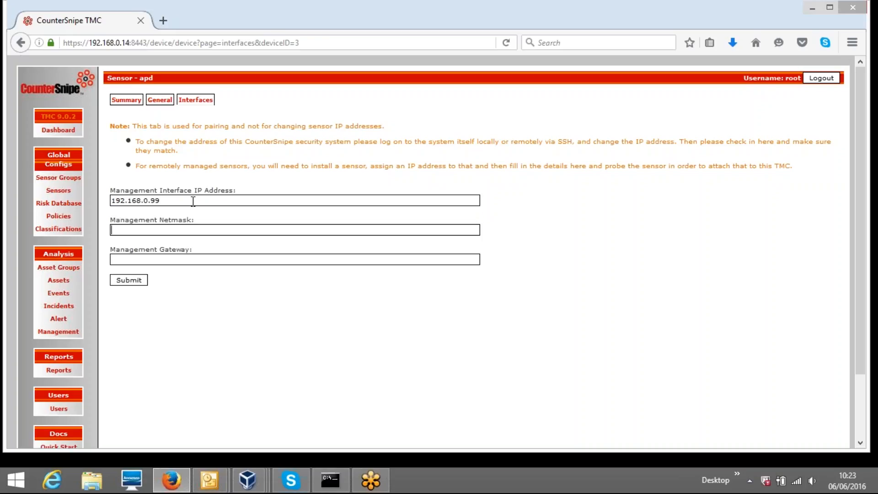
left_click(158, 230)
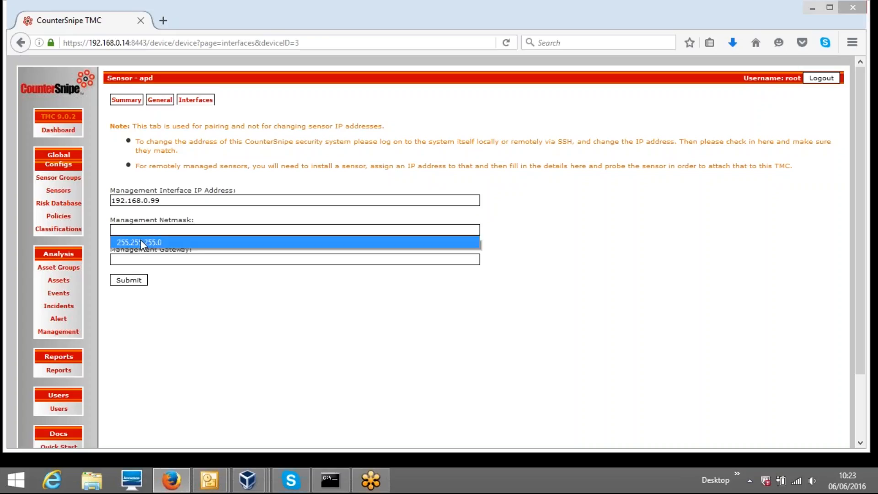
left_click(142, 241)
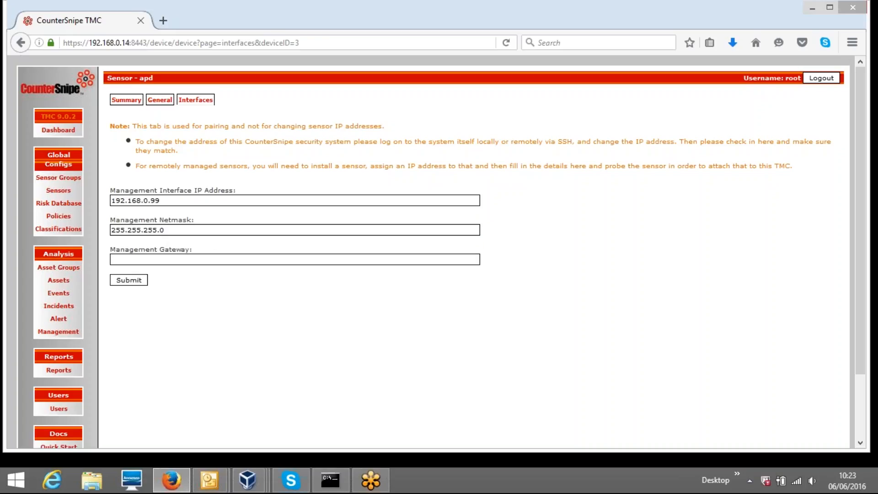
key("Tab")
type("192.")
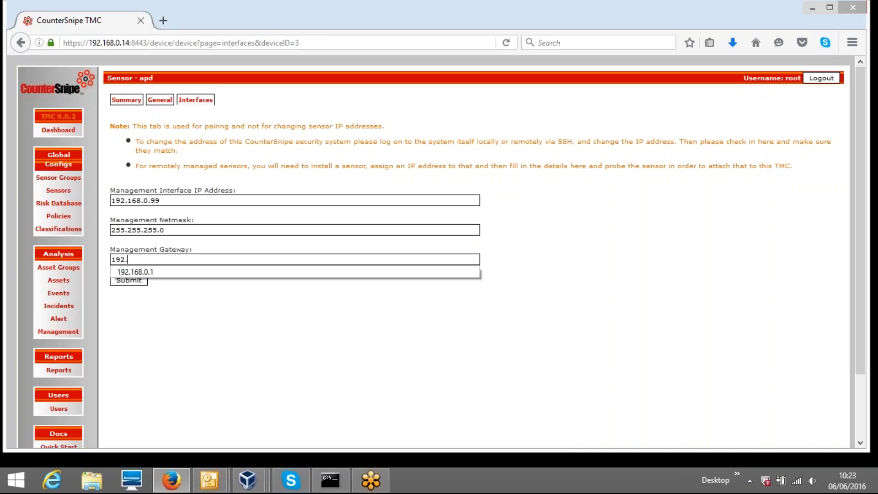
left_click(168, 270)
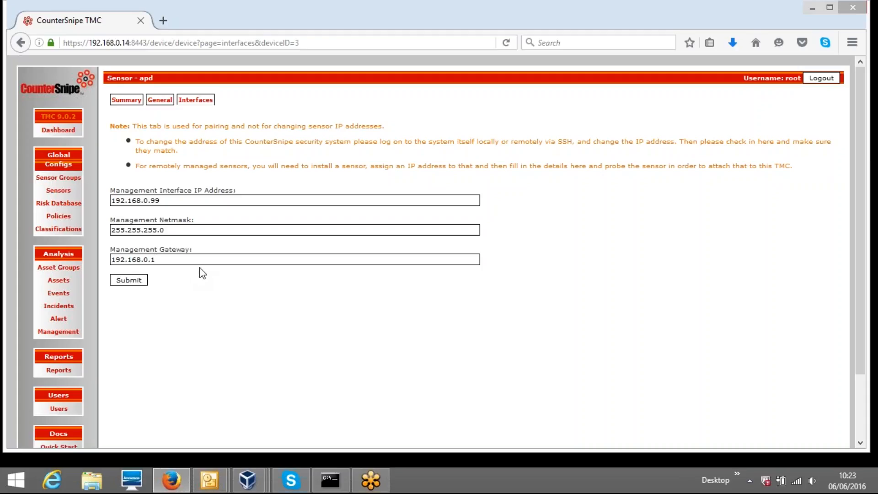
left_click(130, 282)
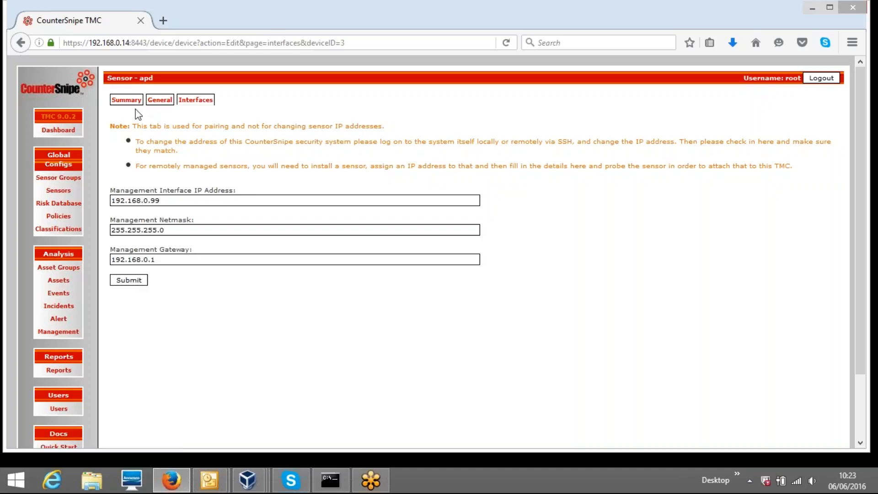
left_click(124, 100)
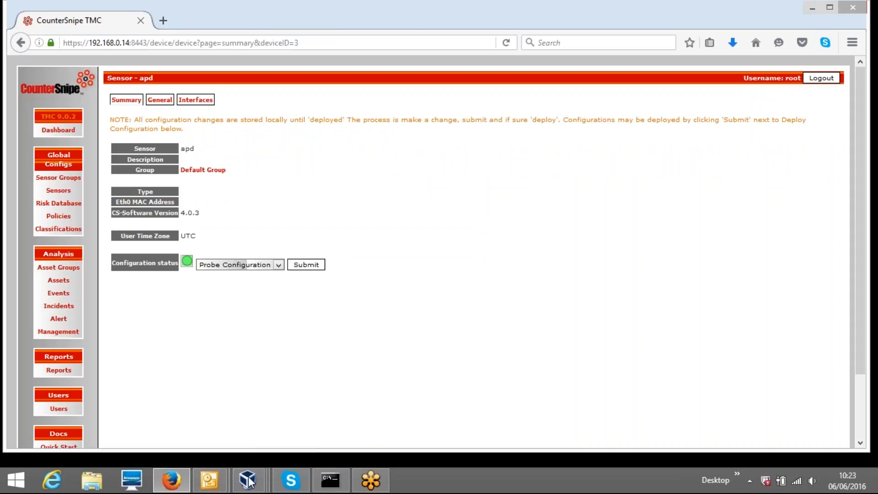
Step: Switch to the TMC virtual machine and launch a shell from the setup menu's emergency operations
mouse_move(247, 480)
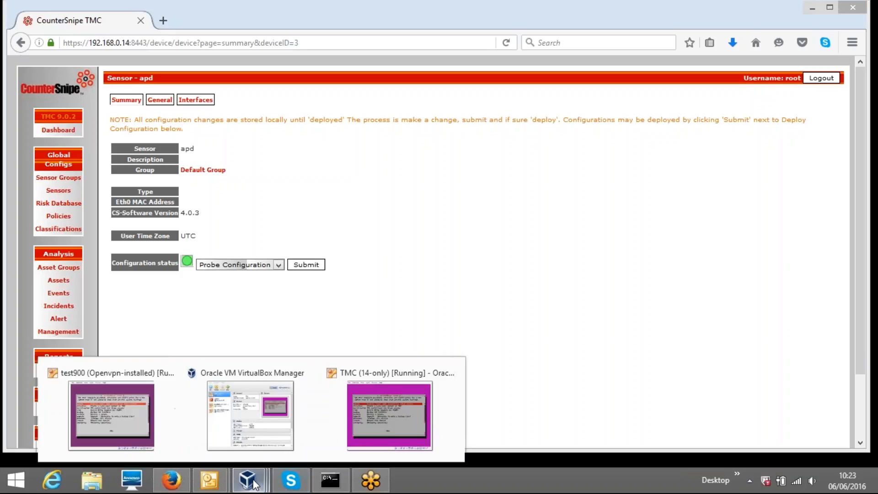
left_click(390, 414)
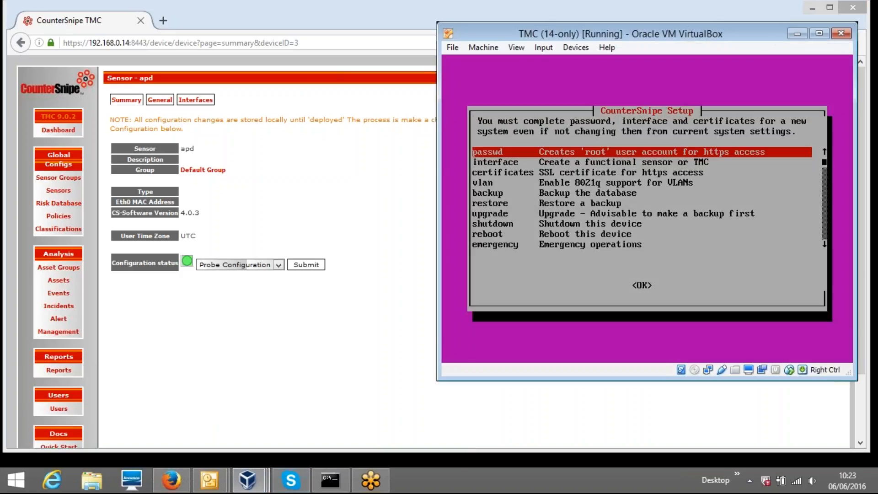
key("Down")
key("Down")
key("Down")
key("Down")
key("Down")
key("Down")
key("Down")
key("Down")
key("Down")
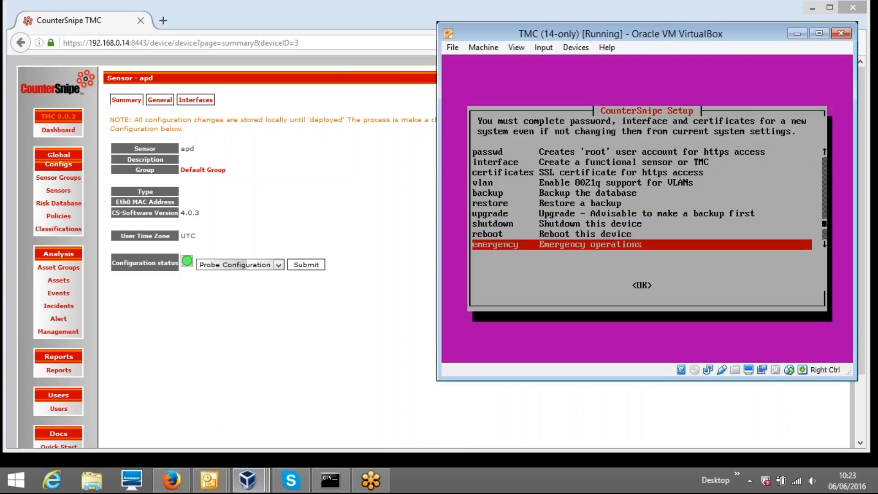
key("Return")
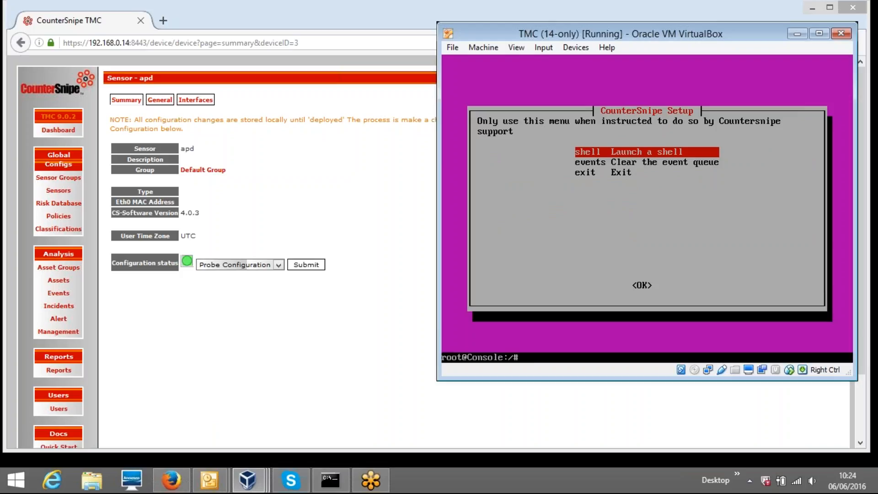
Step: Ping the sensor at 192.168.0.99 from the TMC shell, stop the ping, and return to the setup menu with apdsetup
type("ping 192.168.0.99")
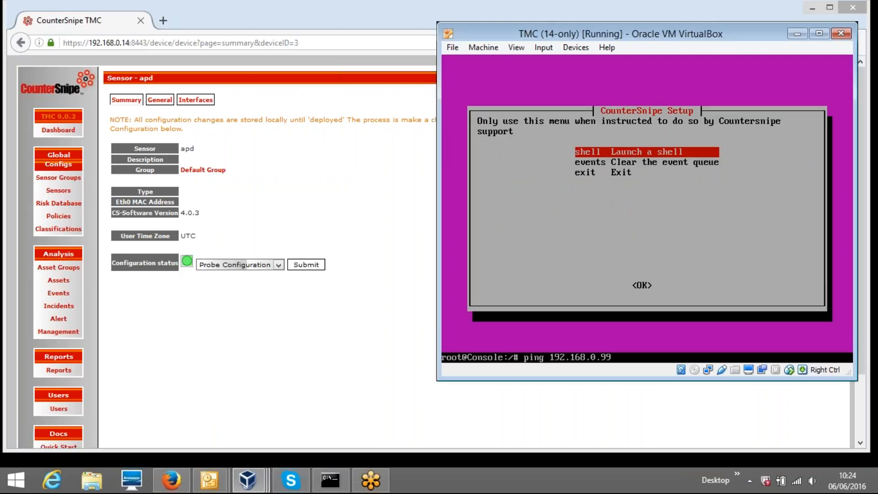
key("Return")
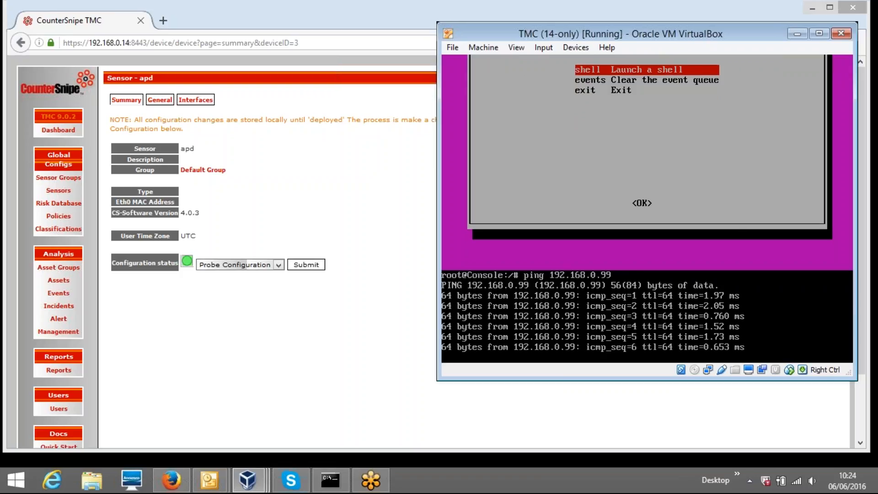
key("ctrl+c")
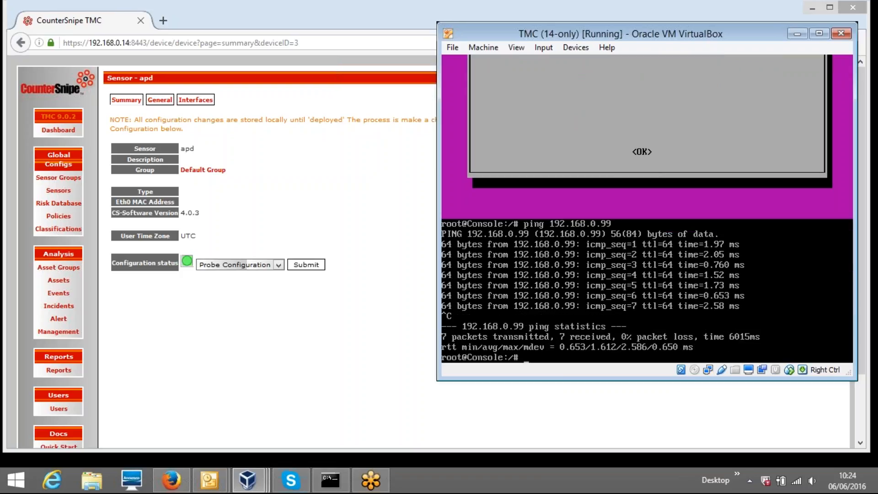
type("apdsetup")
key("Return")
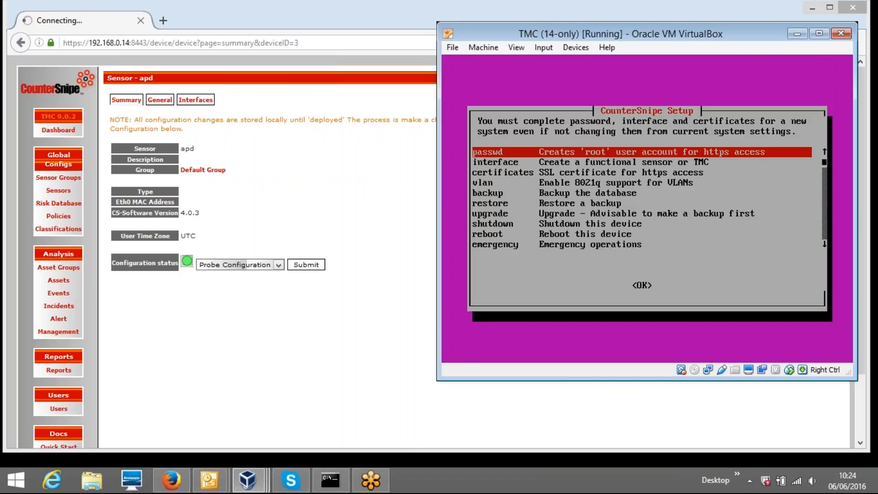
Step: Minimise the TMC virtual machine window and submit Probe Configuration for the apd sensor in the web console
left_click(797, 33)
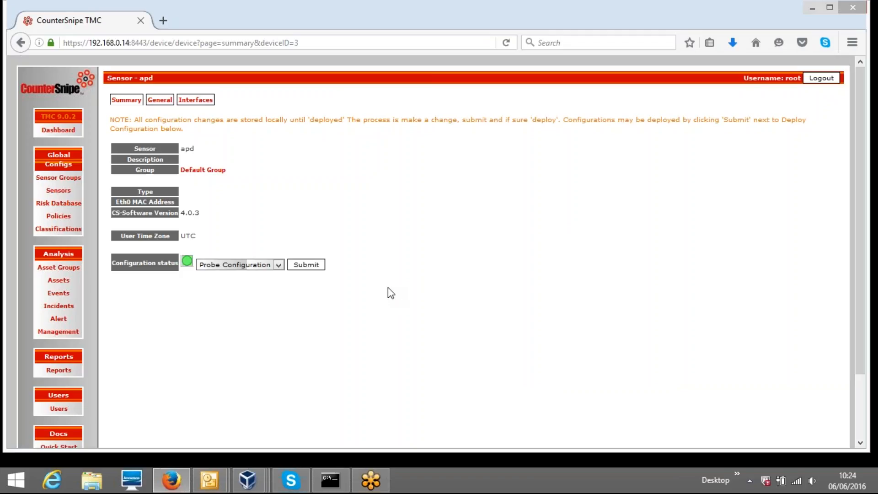
left_click(305, 268)
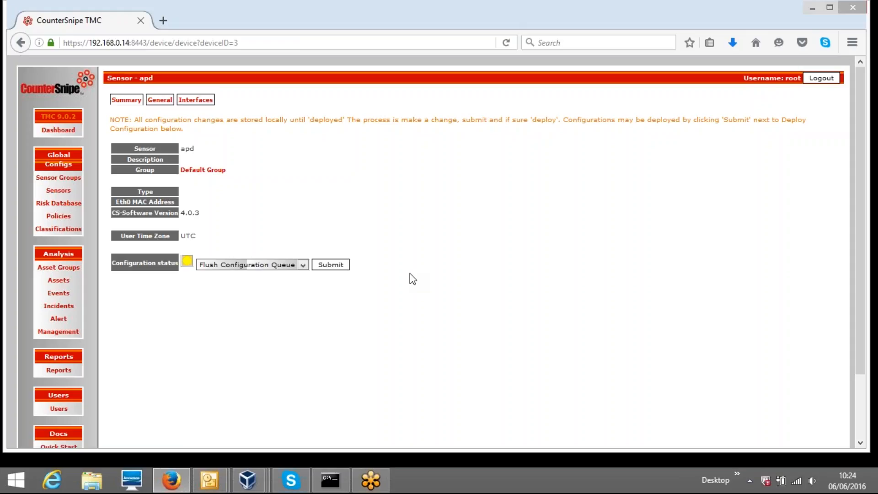
Step: Refresh the apd sensor's summary, review its management interface settings, and check its configuration status and software version back on the summary
left_click(506, 43)
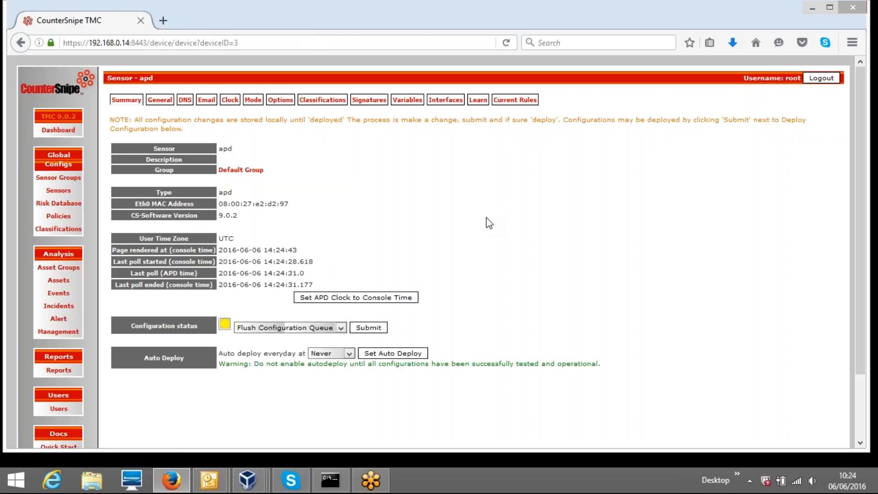
left_click(446, 100)
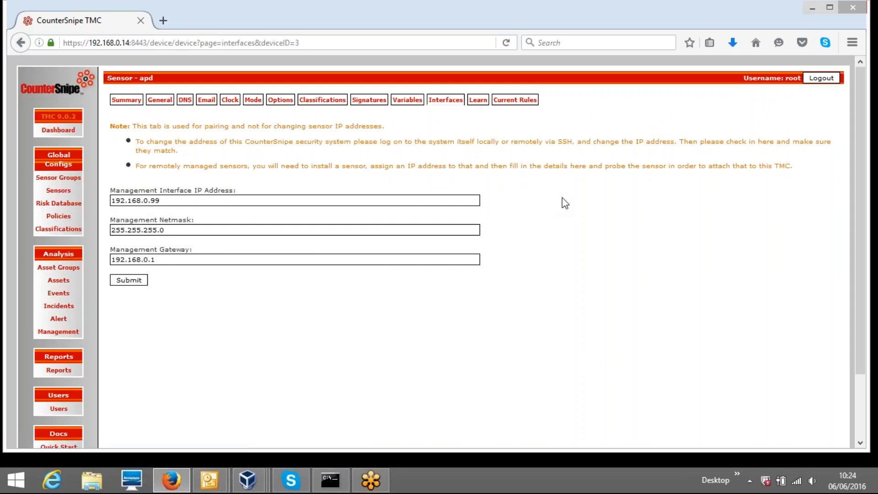
left_click(122, 102)
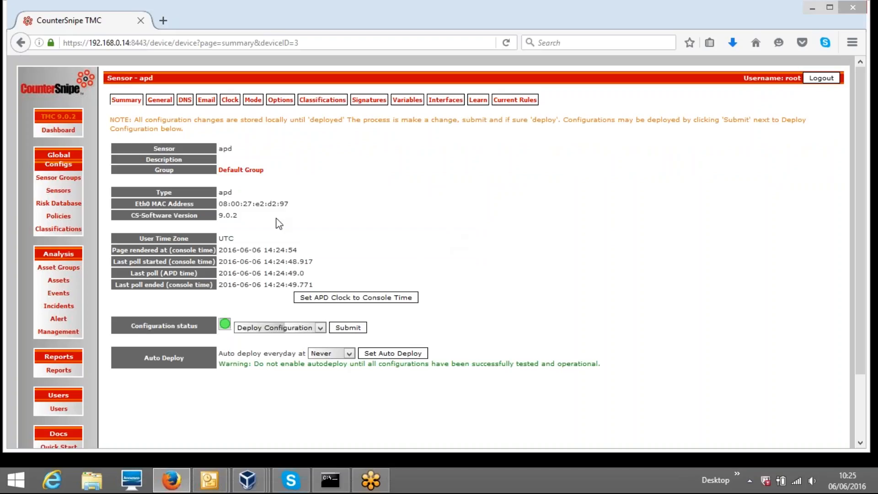
left_click_drag(238, 215, 218, 215)
key("F5")
Step: Review the list of sensors and the sensor groups, and reopen the apd sensor's summary from the sensors list
left_click(58, 191)
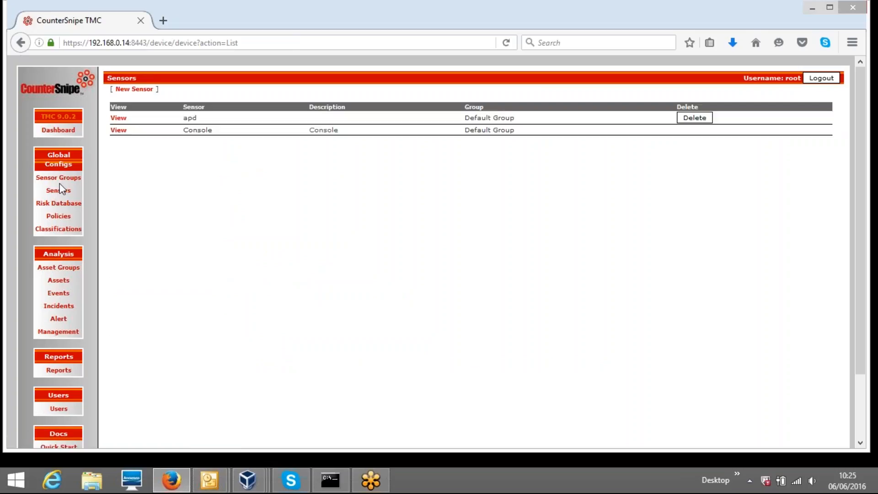
left_click(58, 177)
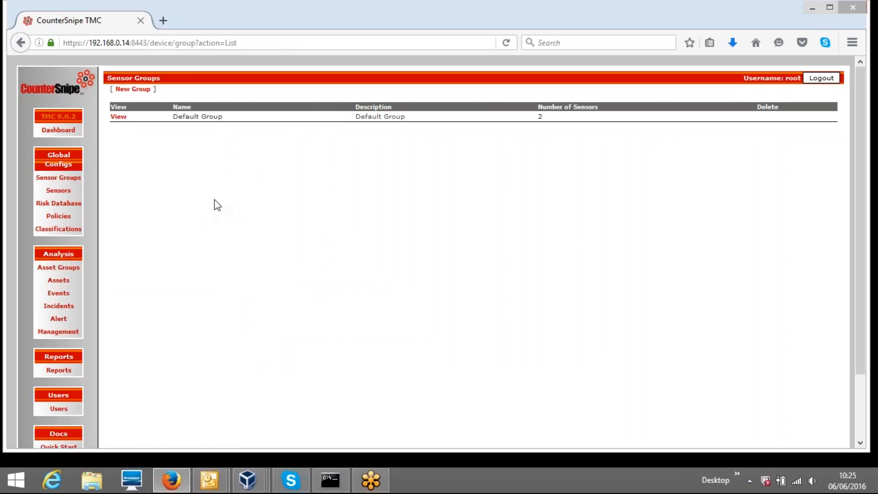
left_click(57, 191)
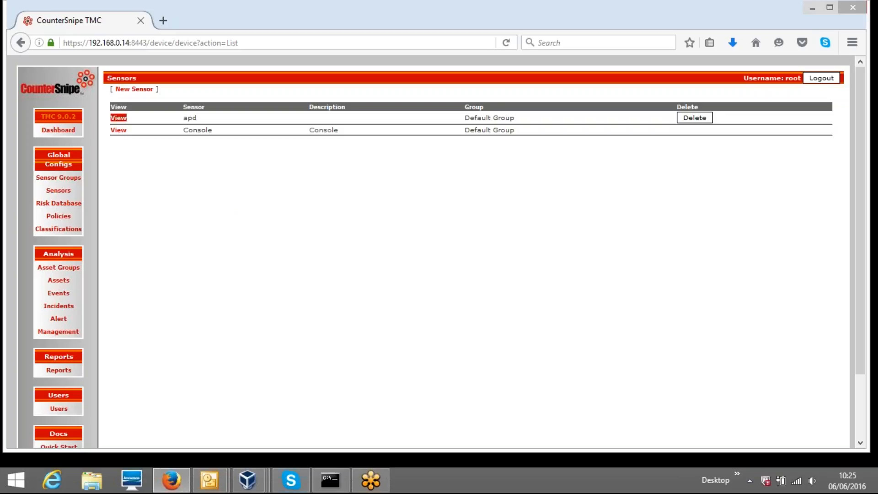
left_click(118, 118)
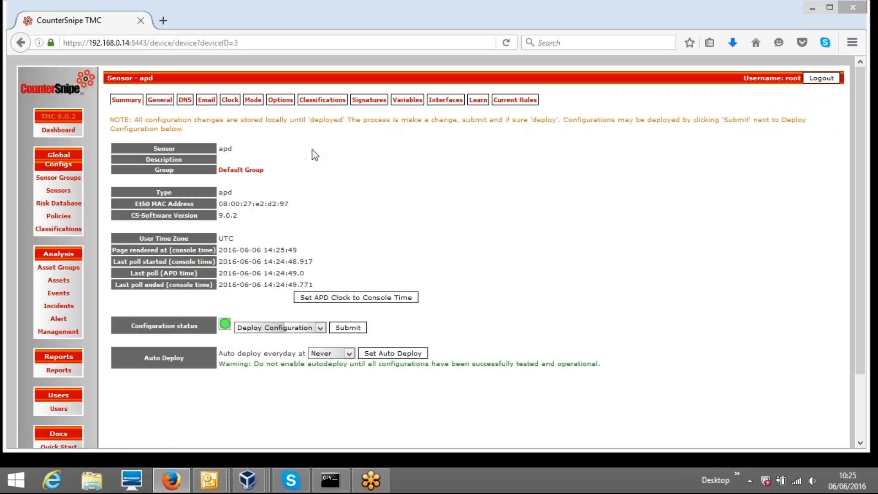